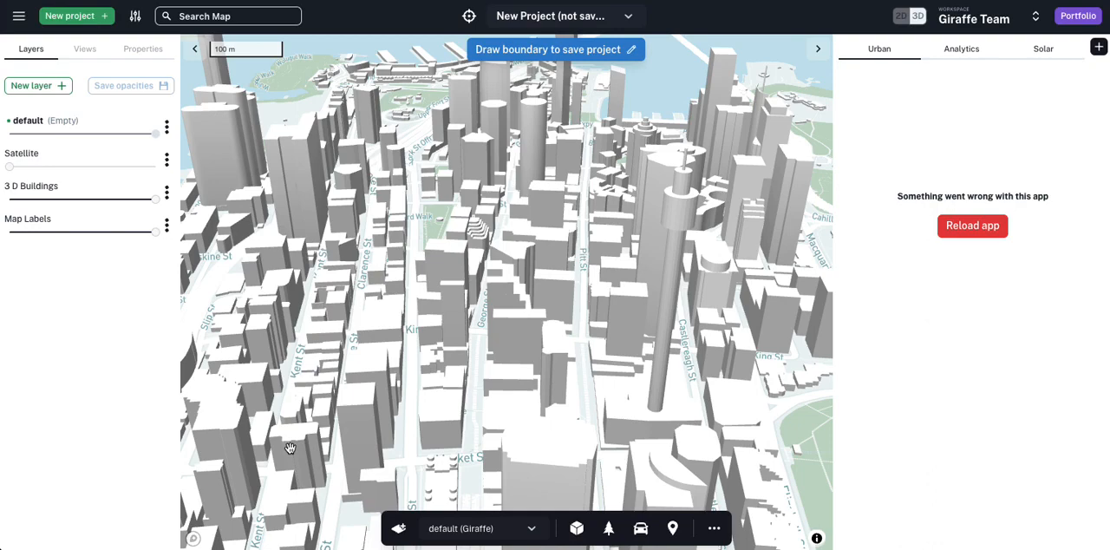
{"action": "scroll", "coordinate": [398, 403], "scroll_direction": "down", "scroll_amount": 3}
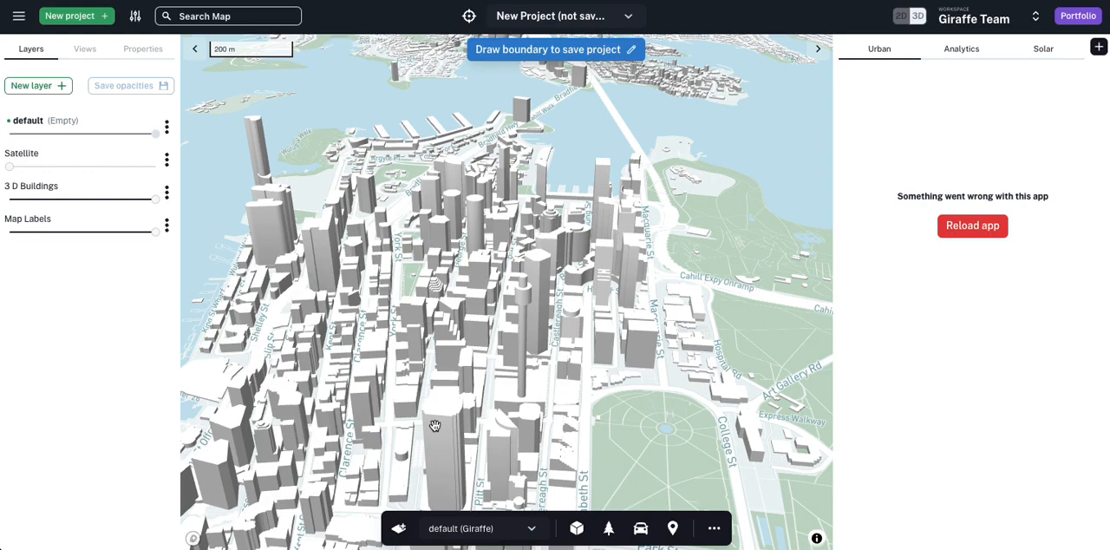
{"action": "left_click_drag", "start_coordinate": [315, 318], "coordinate": [409, 319]}
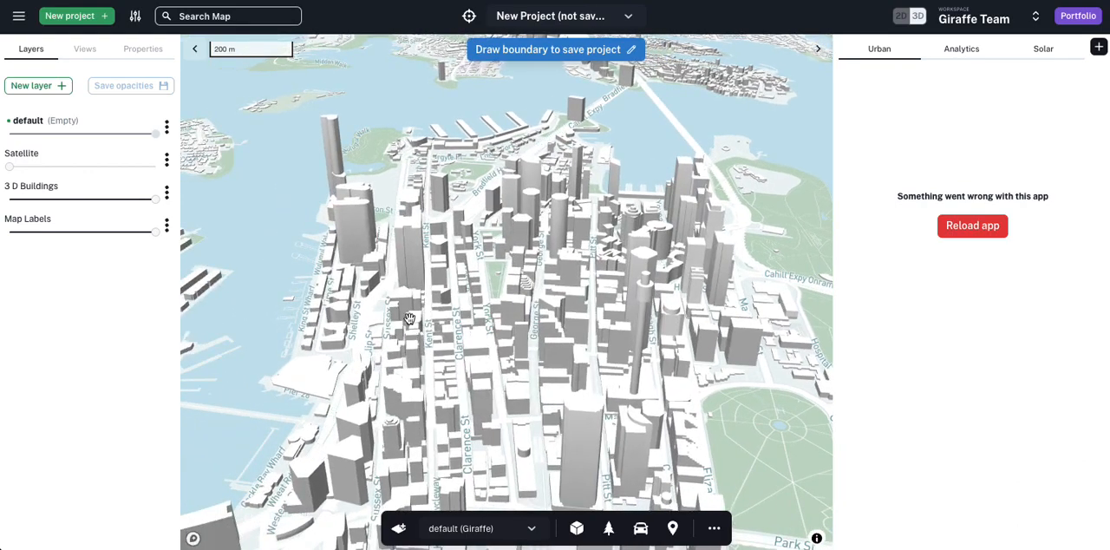
{"action": "scroll", "coordinate": [410, 318], "scroll_direction": "down", "scroll_amount": 3}
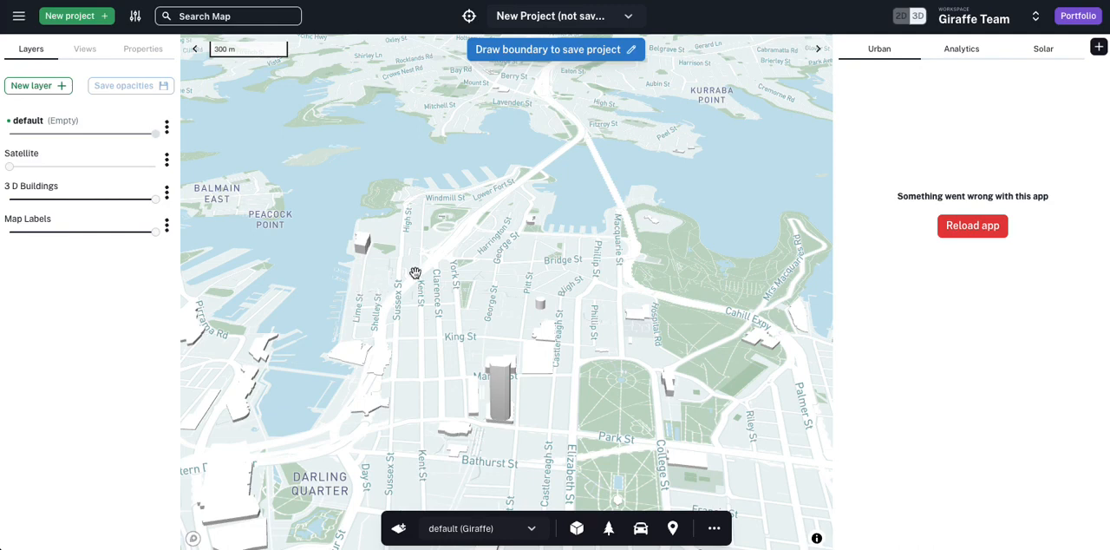
{"action": "scroll", "coordinate": [488, 247], "scroll_direction": "down", "scroll_amount": 3}
Step: Create a new project from the Giraffe NSW Layer Template
{"action": "left_click", "coordinate": [84, 18]}
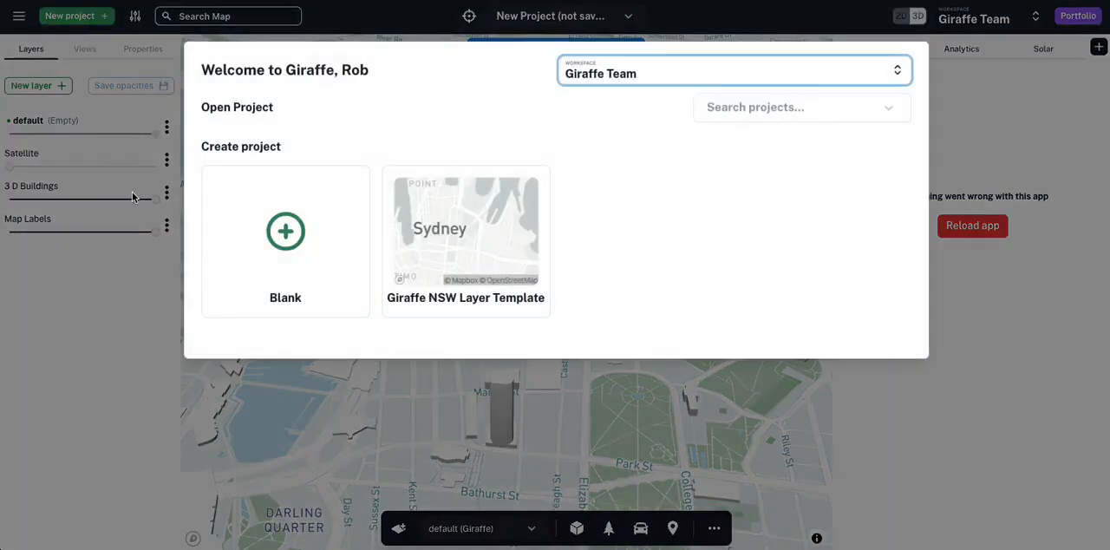
{"action": "left_click", "coordinate": [474, 262]}
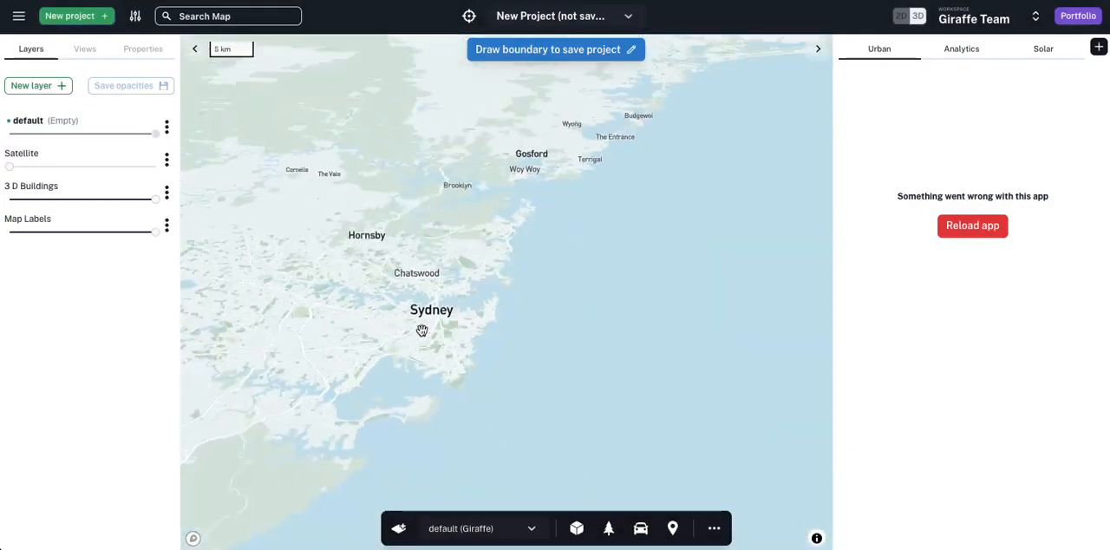
{"action": "left_click", "coordinate": [78, 17]}
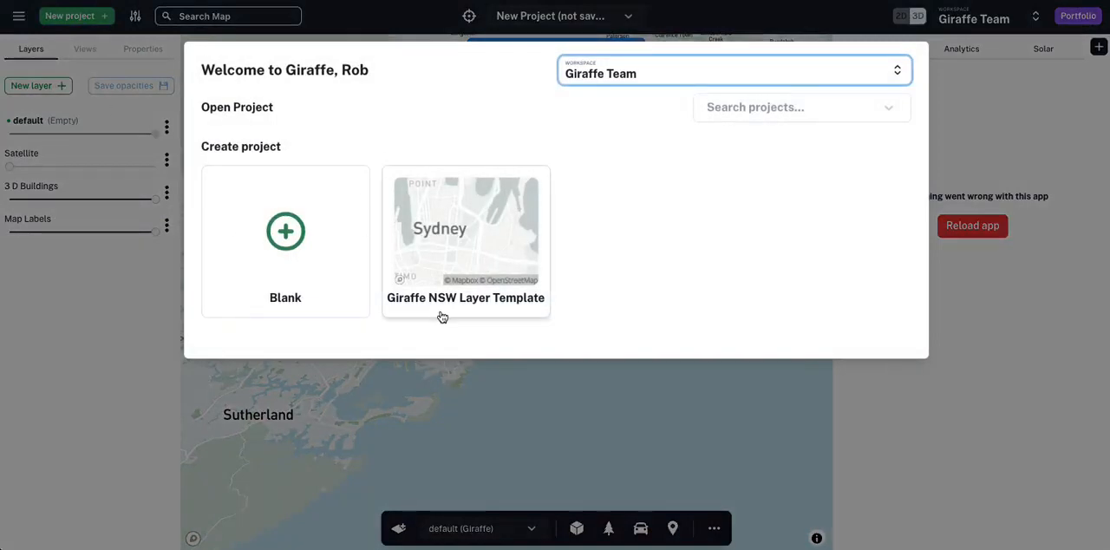
{"action": "left_click", "coordinate": [468, 257]}
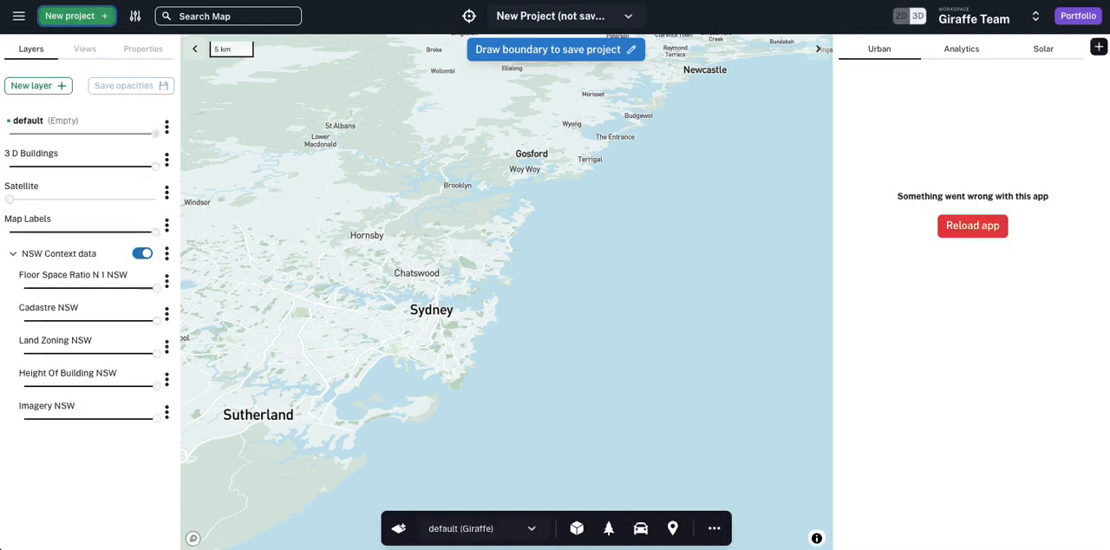
Step: Lower Land Zoning and Height Of Building to about 10% opacity, Floor Space Ratio to about 30%, and fully fade out Imagery NSW
{"action": "left_click_drag", "start_coordinate": [365, 315], "coordinate": [385, 335]}
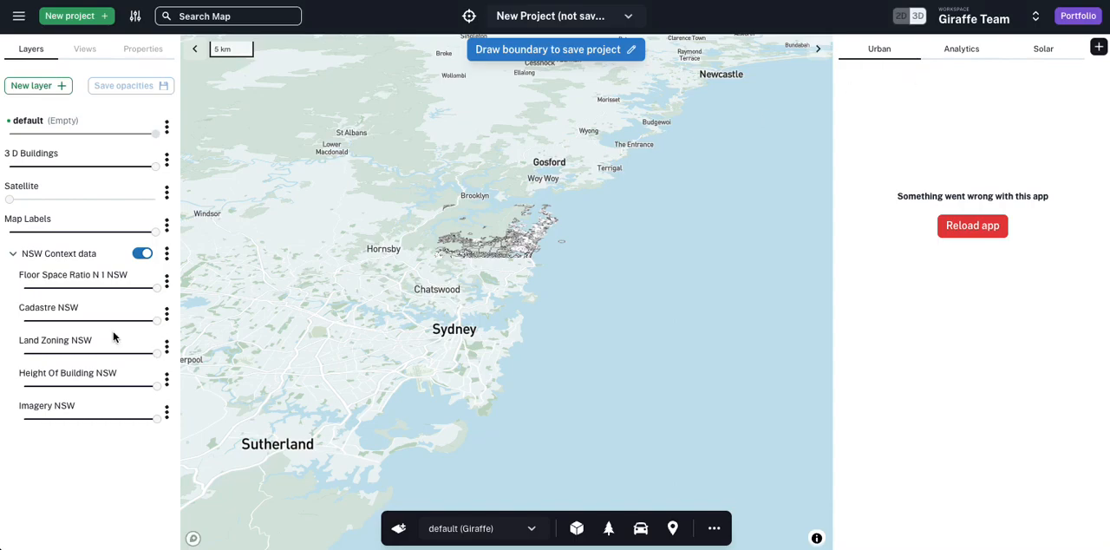
{"action": "scroll", "coordinate": [554, 303], "scroll_direction": "up", "scroll_amount": 5}
{"action": "left_click_drag", "start_coordinate": [276, 259], "coordinate": [307, 284]}
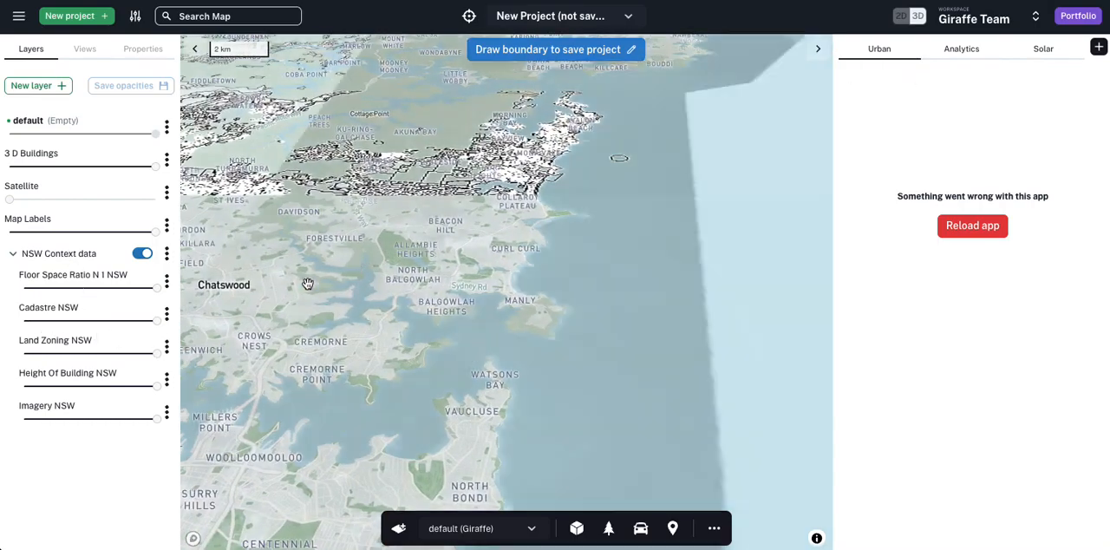
{"action": "left_click_drag", "start_coordinate": [434, 237], "coordinate": [508, 279]}
{"action": "scroll", "coordinate": [508, 279], "scroll_direction": "up", "scroll_amount": 5}
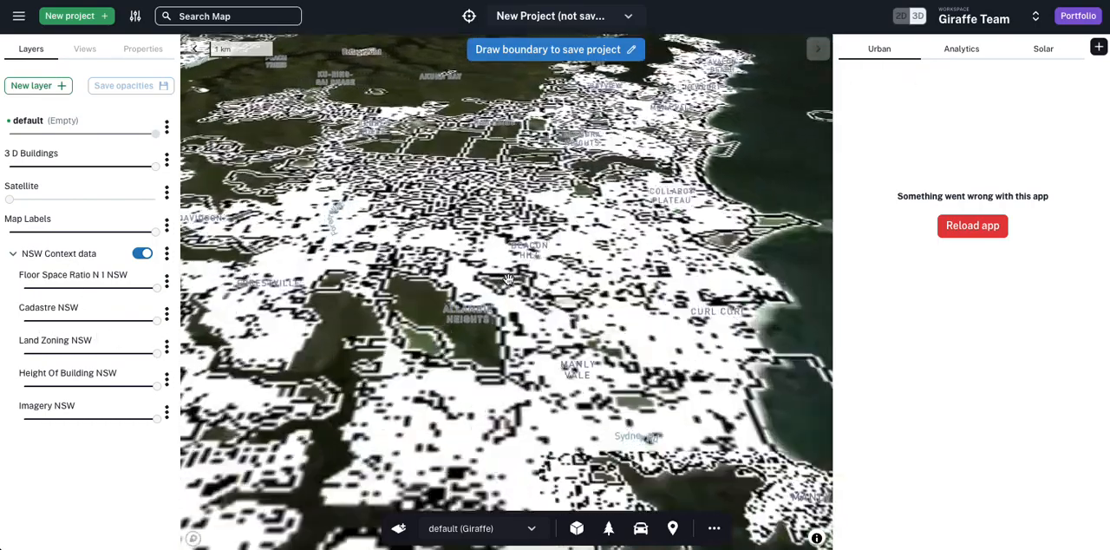
{"action": "left_click", "coordinate": [38, 353]}
{"action": "left_click", "coordinate": [37, 389]}
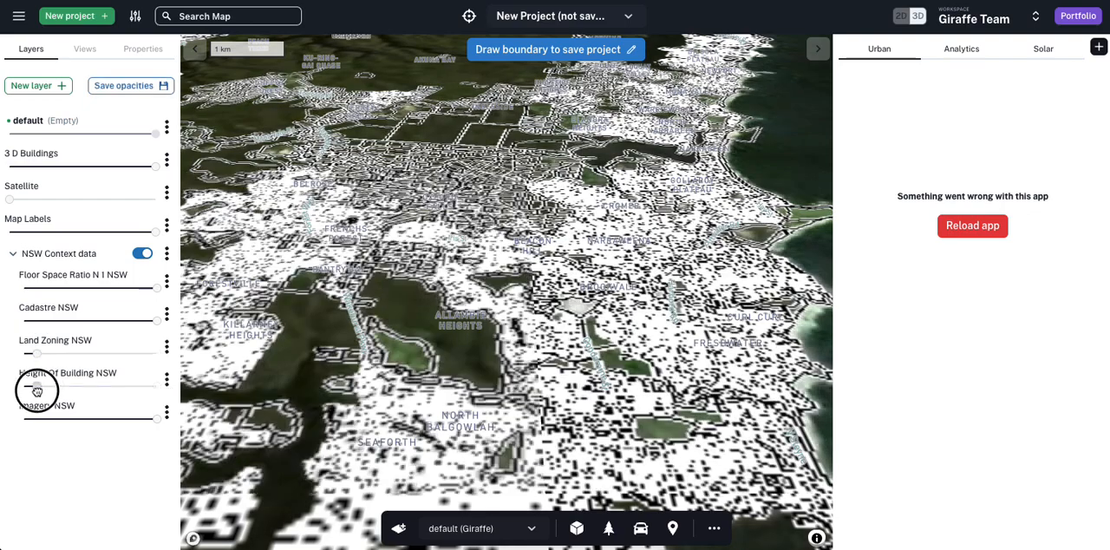
{"action": "left_click_drag", "start_coordinate": [54, 419], "coordinate": [10, 428]}
{"action": "mouse_move", "coordinate": [84, 288]}
{"action": "left_mouse_down"}
{"action": "mouse_move", "coordinate": [25, 292]}
{"action": "mouse_move", "coordinate": [64, 289]}
{"action": "left_mouse_up"}
Step: Examine the map layers around Sydney at different scales, from suburb level out to eastern Australia and back
{"action": "left_click_drag", "start_coordinate": [352, 248], "coordinate": [359, 253]}
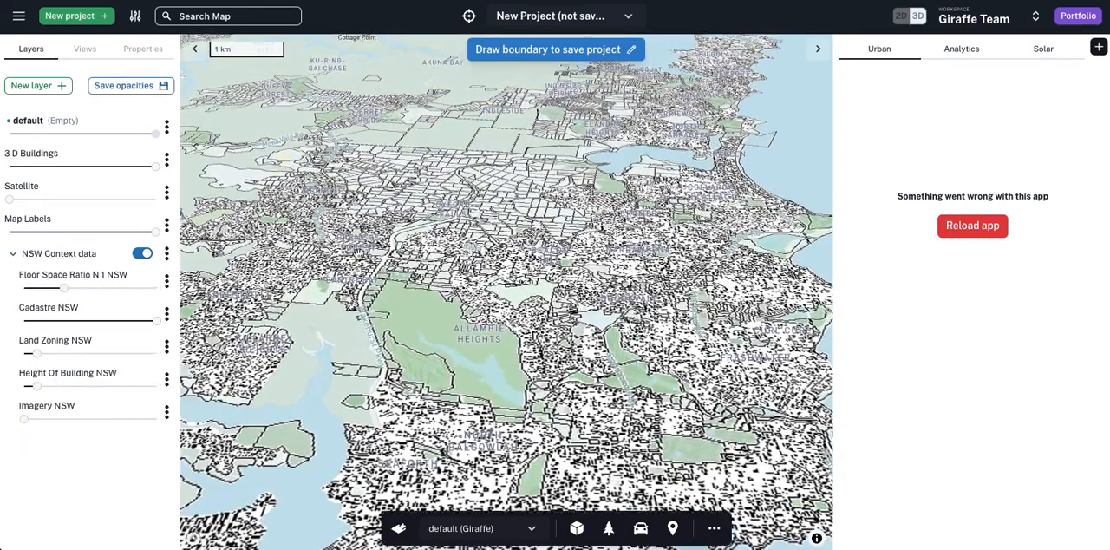
{"action": "right_click_drag", "start_coordinate": [360, 253], "coordinate": [362, 344]}
{"action": "scroll", "coordinate": [366, 260], "scroll_direction": "down", "scroll_amount": 5}
{"action": "left_click_drag", "start_coordinate": [331, 324], "coordinate": [397, 297]}
{"action": "scroll", "coordinate": [436, 228], "scroll_direction": "down", "scroll_amount": 5}
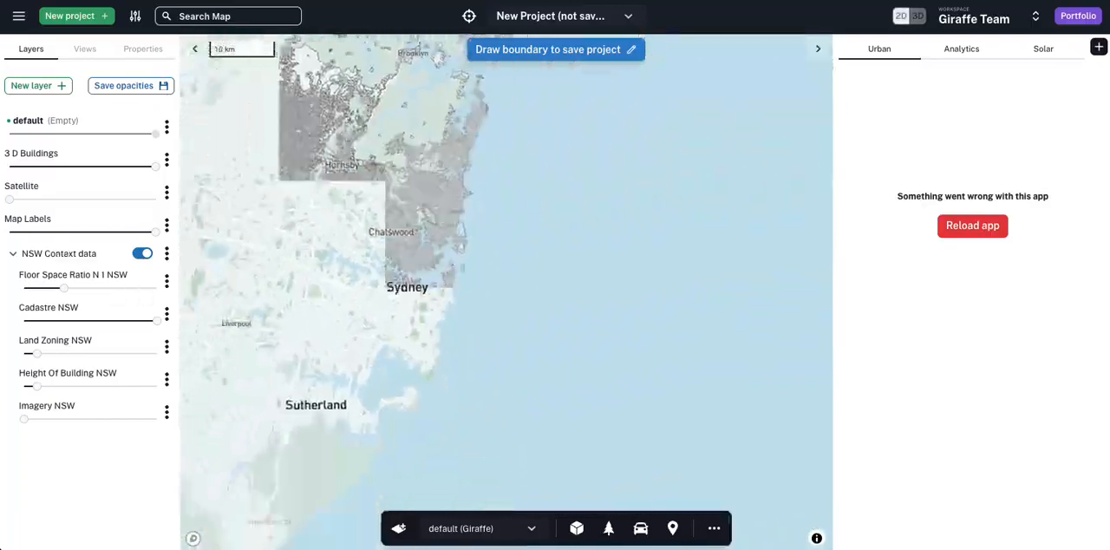
{"action": "scroll", "coordinate": [349, 381], "scroll_direction": "down", "scroll_amount": 10}
{"action": "scroll", "coordinate": [347, 433], "scroll_direction": "down", "scroll_amount": 2}
{"action": "scroll", "coordinate": [347, 397], "scroll_direction": "down", "scroll_amount": 3}
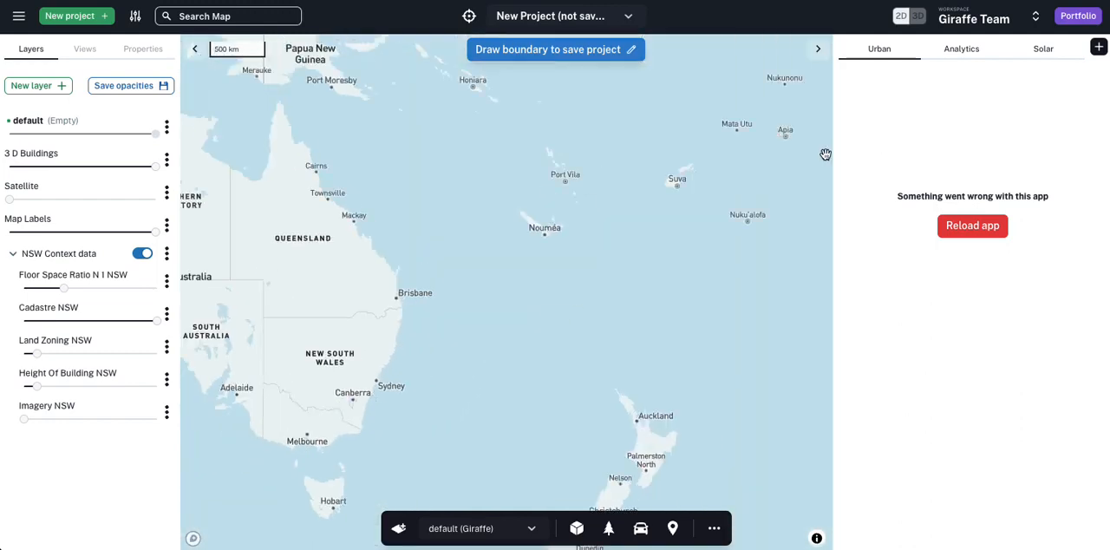
{"action": "scroll", "coordinate": [425, 332], "scroll_direction": "down", "scroll_amount": 3}
{"action": "scroll", "coordinate": [391, 328], "scroll_direction": "up", "scroll_amount": 6}
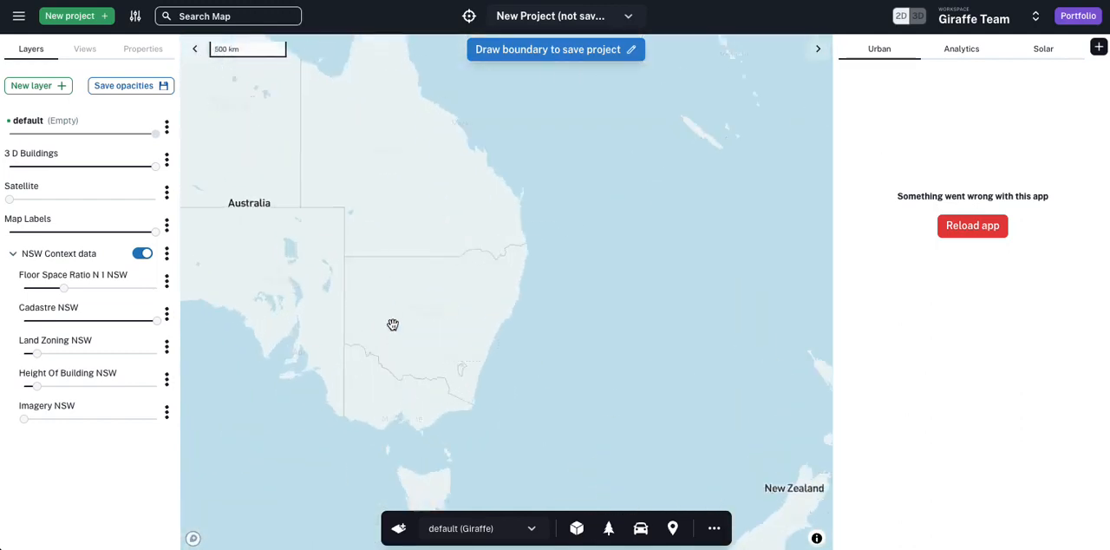
{"action": "scroll", "coordinate": [488, 347], "scroll_direction": "up", "scroll_amount": 3}
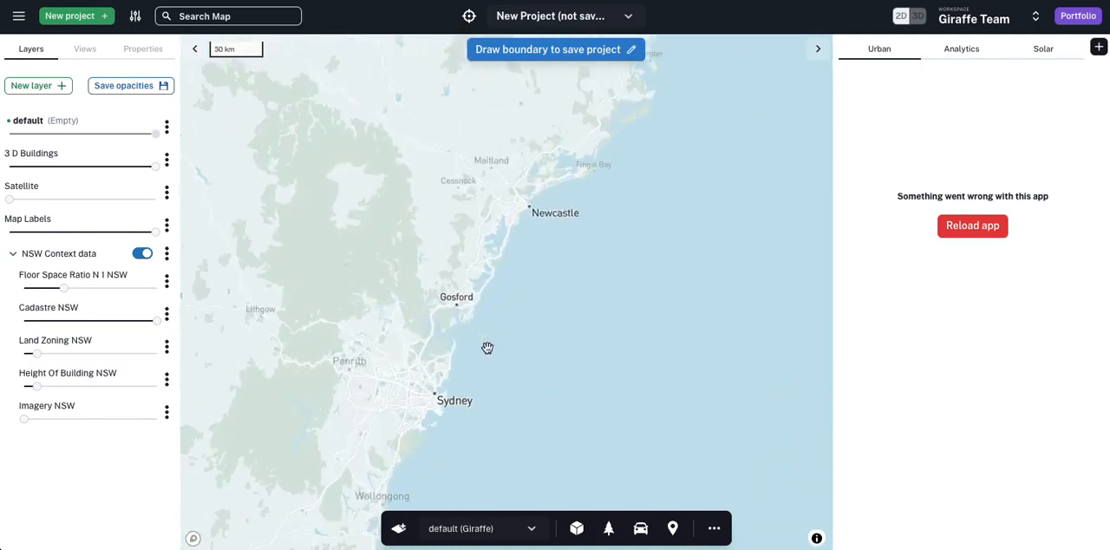
{"action": "scroll", "coordinate": [441, 400], "scroll_direction": "up", "scroll_amount": 3}
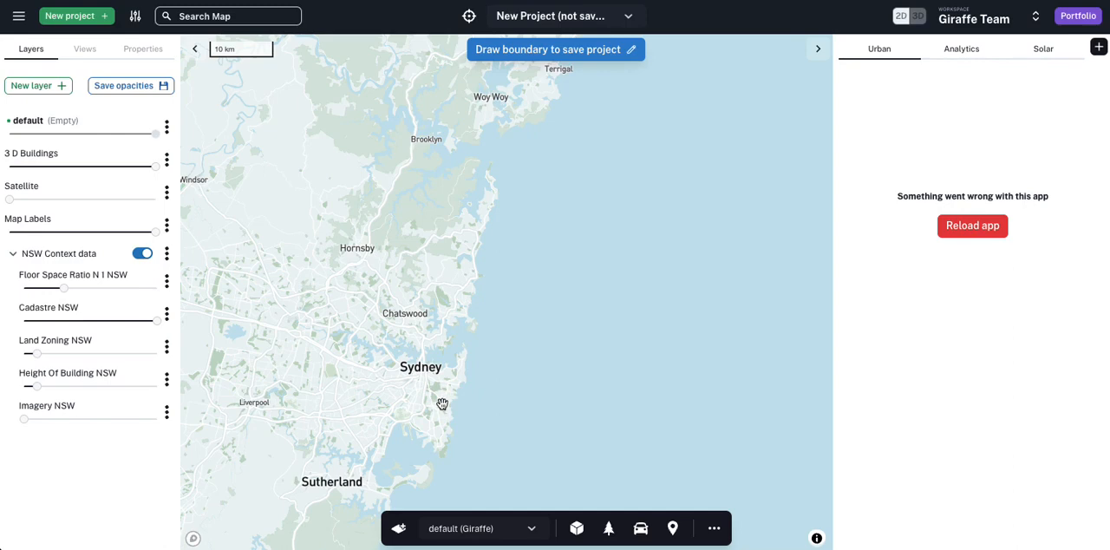
{"action": "scroll", "coordinate": [395, 343], "scroll_direction": "up", "scroll_amount": 3}
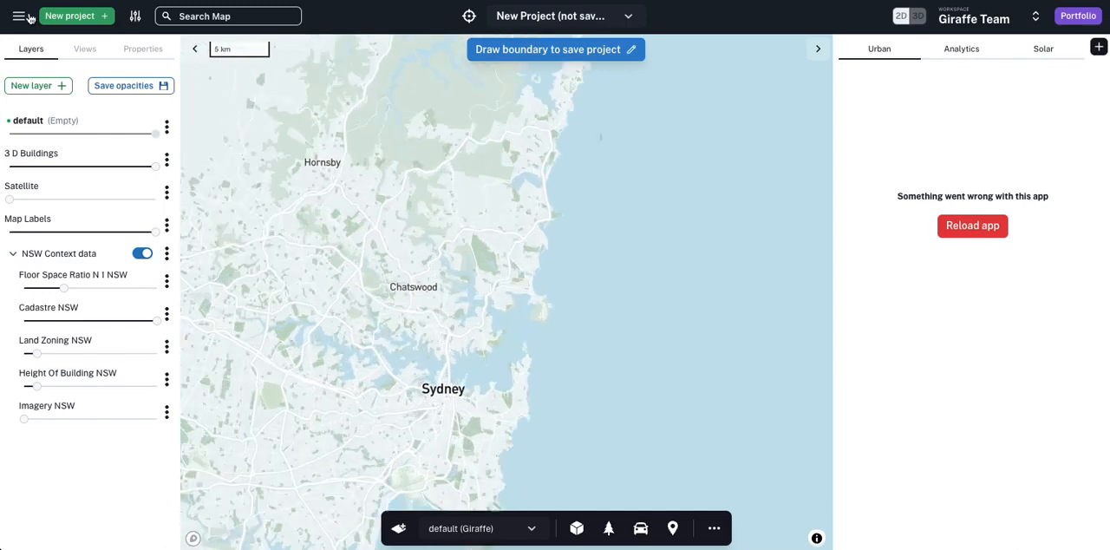
Step: Open the list of available templates in the workspace's administration area
{"action": "left_click", "coordinate": [18, 16]}
{"action": "left_click", "coordinate": [41, 213]}
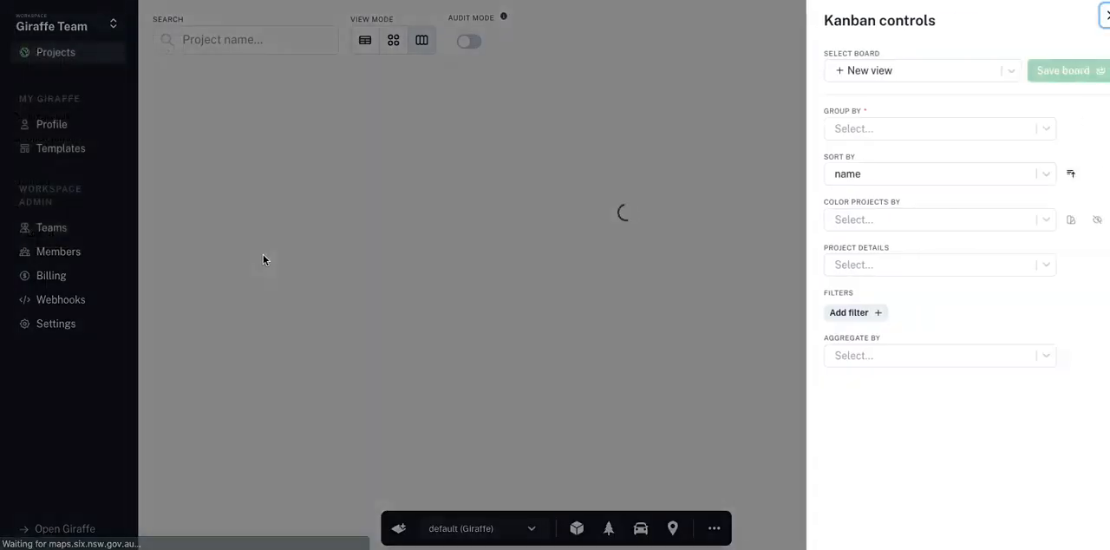
{"action": "left_click", "coordinate": [396, 223]}
{"action": "left_click", "coordinate": [70, 148]}
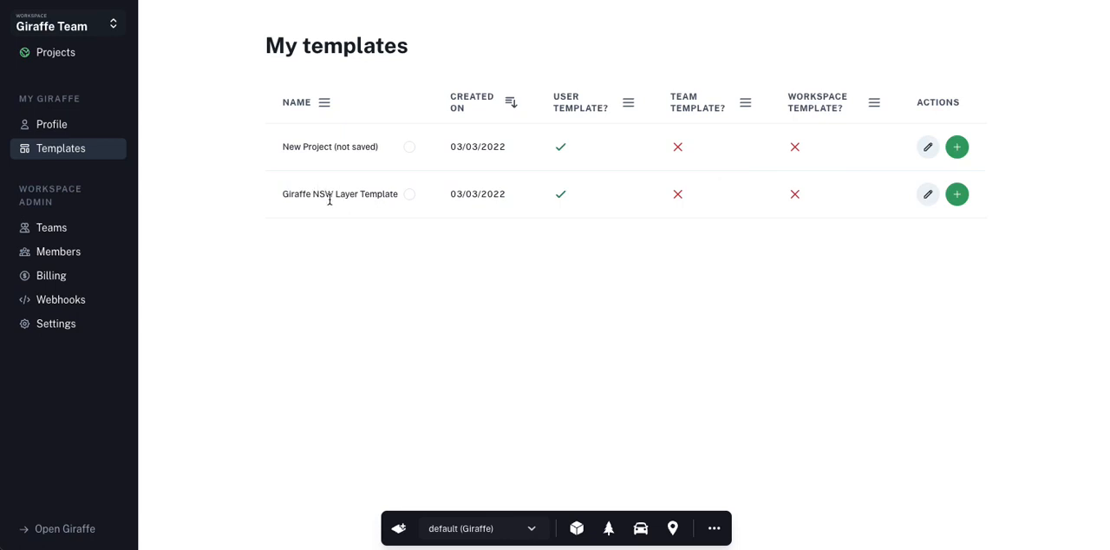
Step: Show the workspace projects as a table, search for "graphic" and open the details of the graphic template project
{"action": "left_click", "coordinate": [80, 55]}
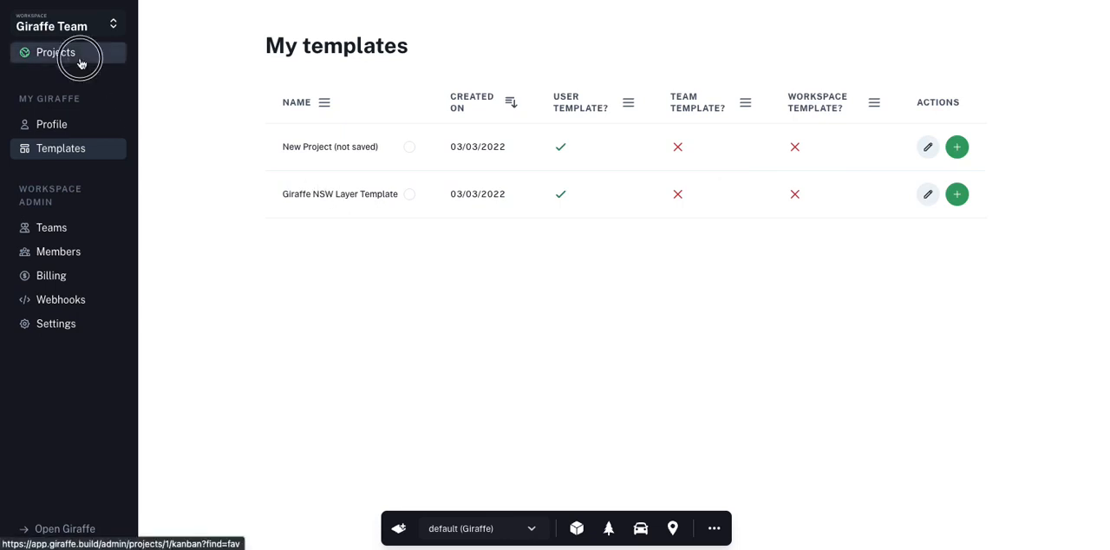
{"action": "left_click", "coordinate": [351, 123]}
{"action": "left_click", "coordinate": [365, 40]}
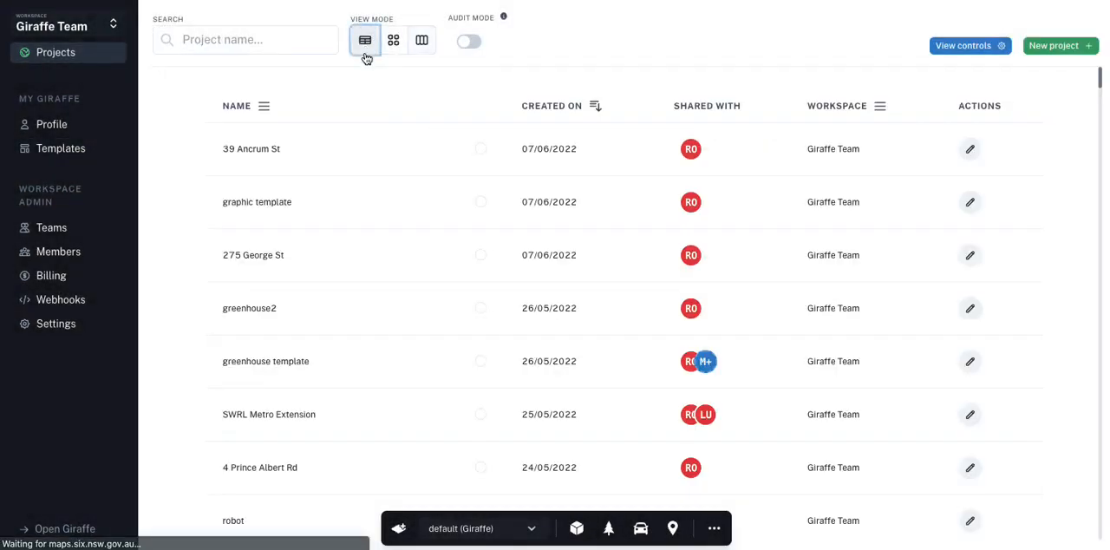
{"action": "left_click", "coordinate": [238, 41]}
{"action": "type", "text": "graphic"}
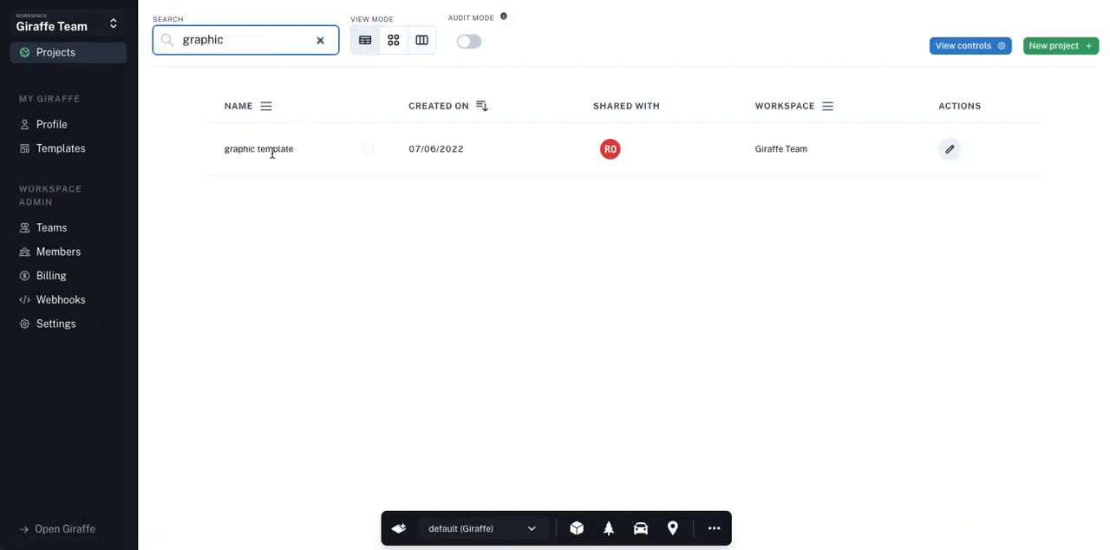
{"action": "left_click", "coordinate": [949, 150]}
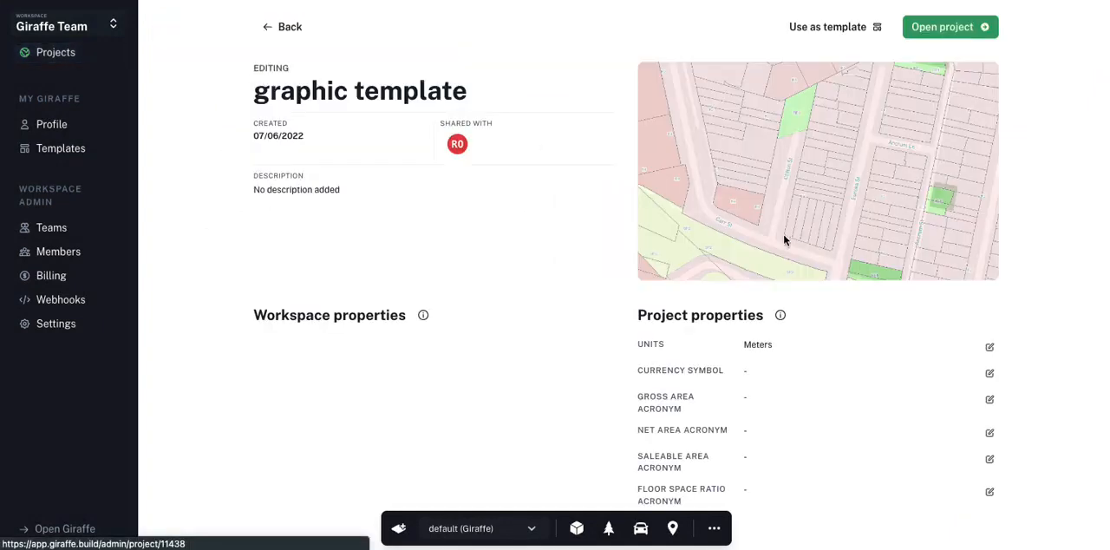
Step: Make the graphic template project a template with sharing enabled for me only
{"action": "left_click", "coordinate": [849, 26]}
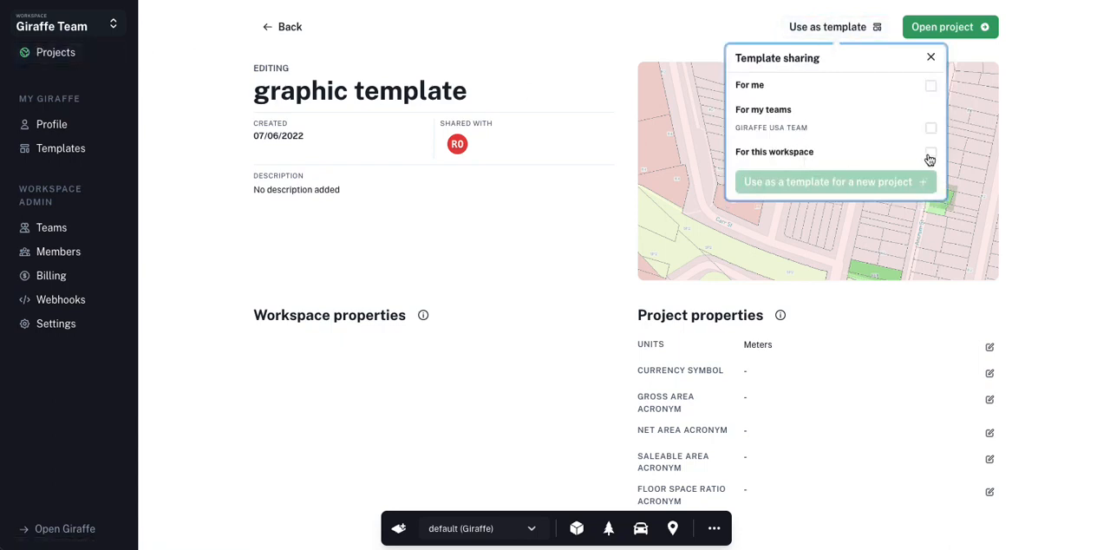
{"action": "left_click", "coordinate": [931, 86]}
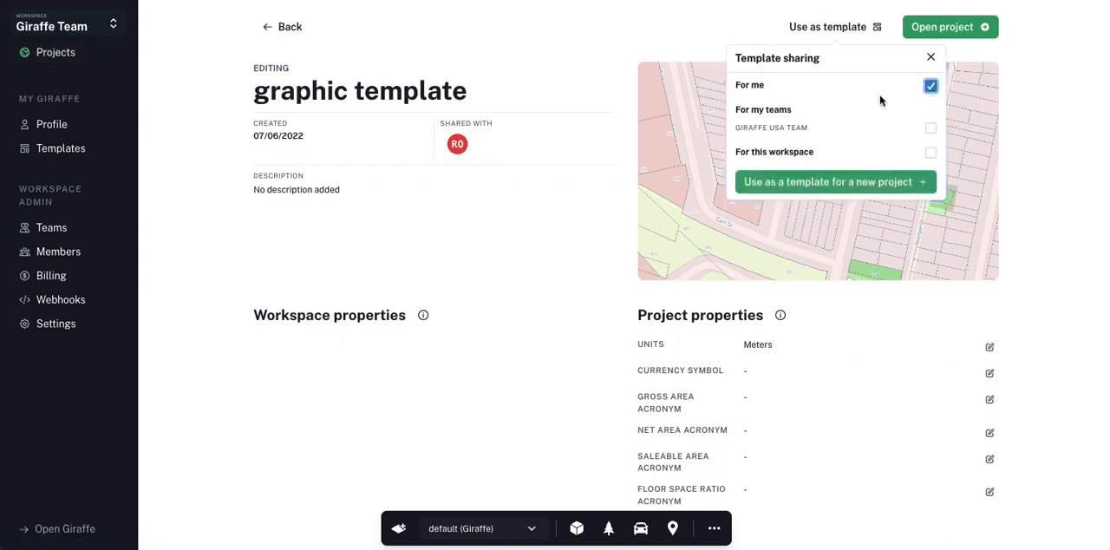
{"action": "left_click", "coordinate": [664, 46]}
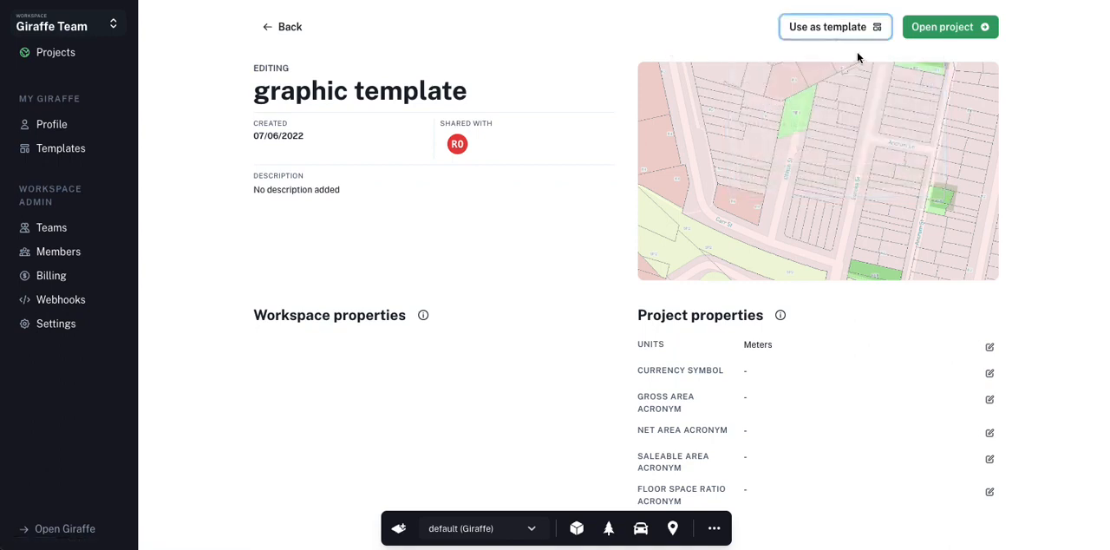
Step: Start a new project based on graphic template from the templates list
{"action": "left_click", "coordinate": [60, 148]}
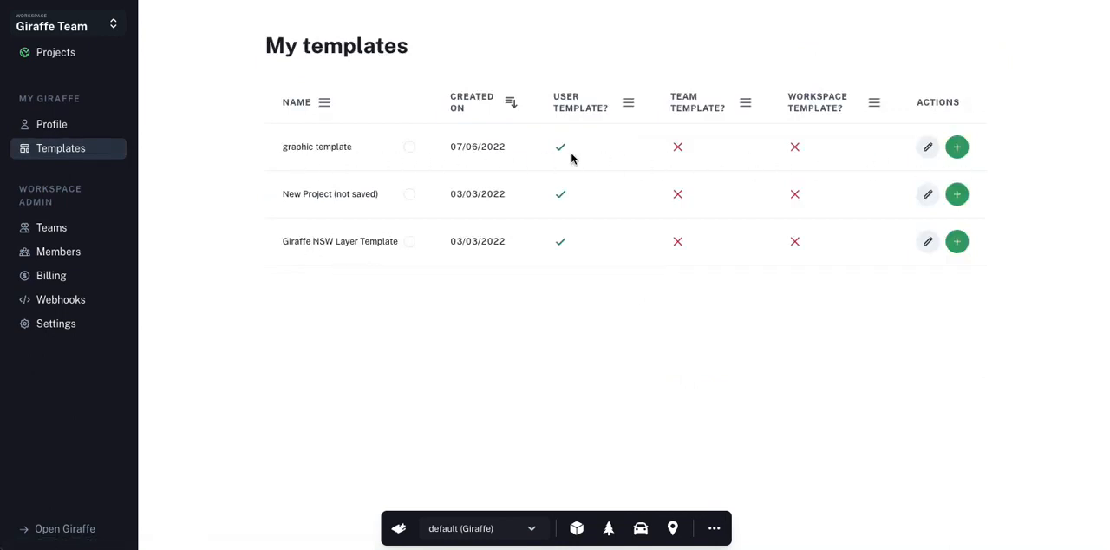
{"action": "left_click", "coordinate": [952, 151]}
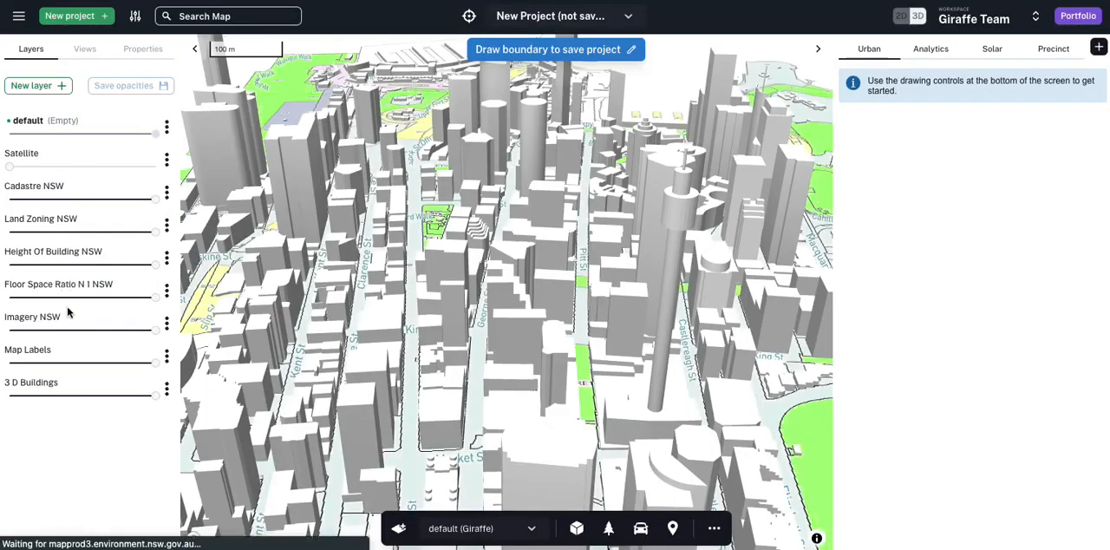
Step: Reduce Floor Space Ratio to low opacity and fully fade out Map Labels, Imagery, Height Of Building, Land Zoning, Cadastre and 3 D Buildings
{"action": "scroll", "coordinate": [477, 195], "scroll_direction": "down", "scroll_amount": 5}
{"action": "left_click_drag", "start_coordinate": [479, 196], "coordinate": [532, 435]}
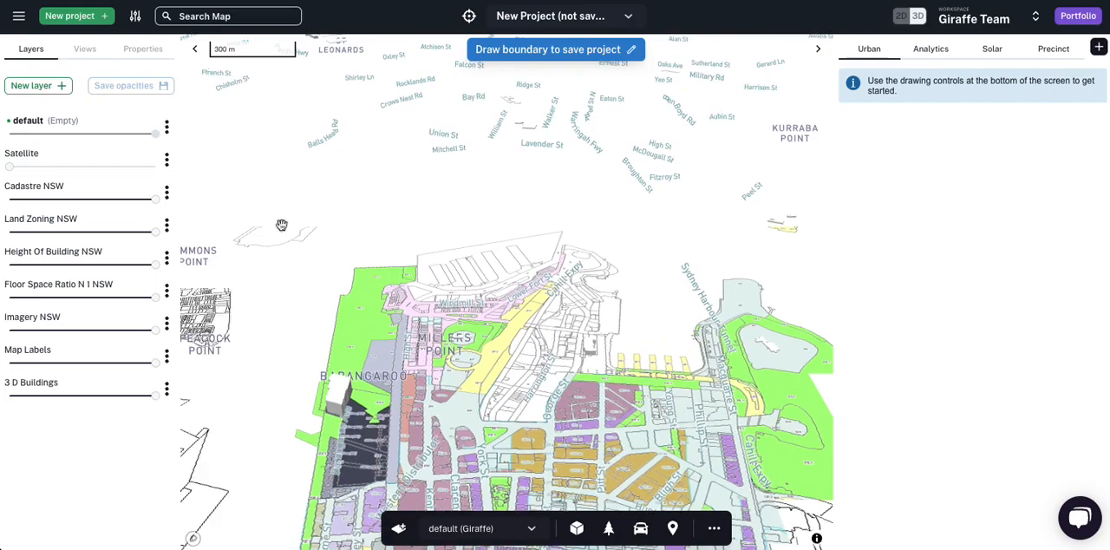
{"action": "left_click_drag", "start_coordinate": [451, 200], "coordinate": [461, 213]}
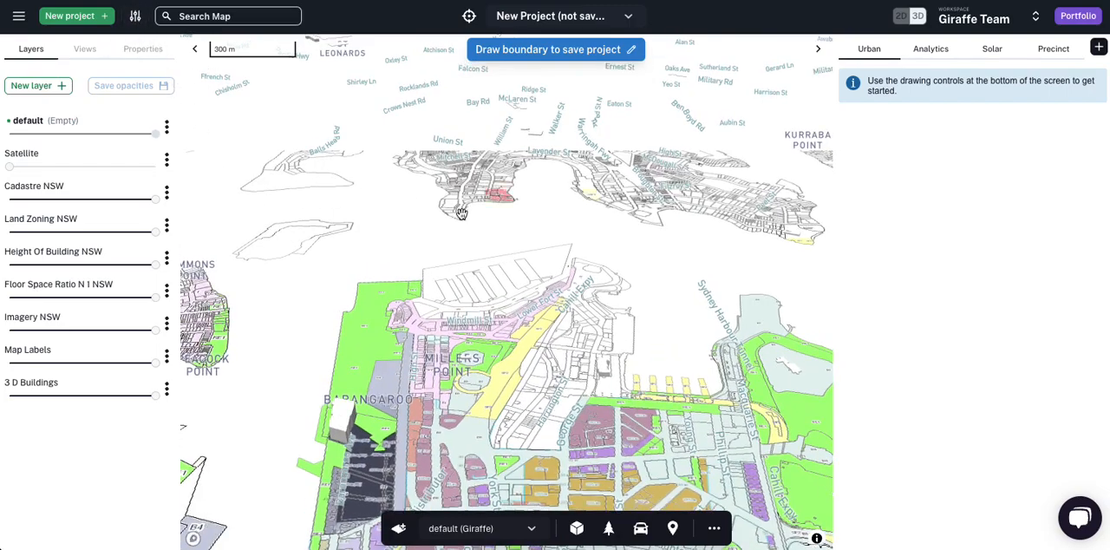
{"action": "right_click_drag", "start_coordinate": [461, 214], "coordinate": [445, 206]}
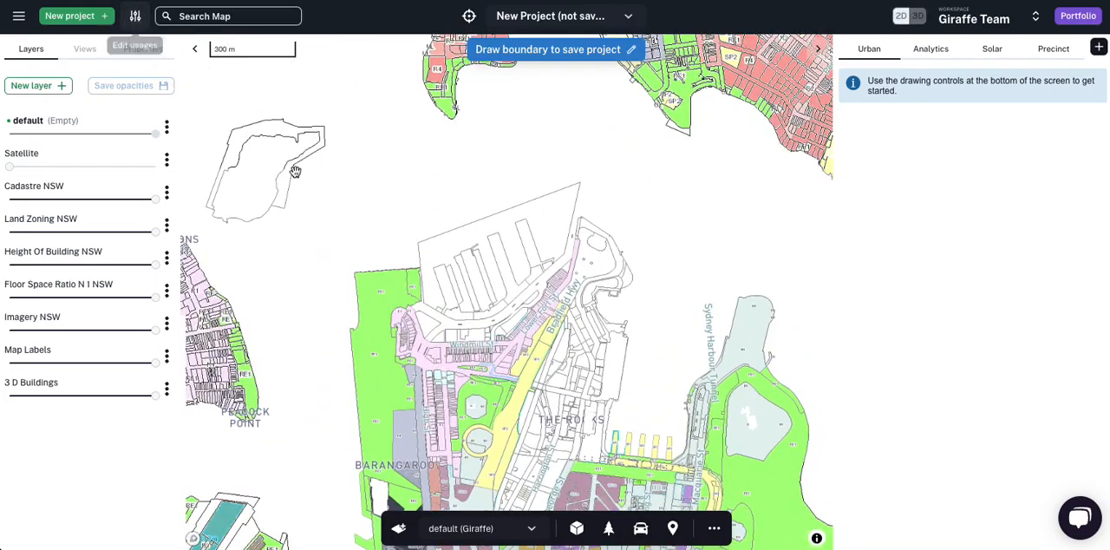
{"action": "scroll", "coordinate": [409, 224], "scroll_direction": "down", "scroll_amount": 5}
{"action": "scroll", "coordinate": [409, 224], "scroll_direction": "down", "scroll_amount": 3}
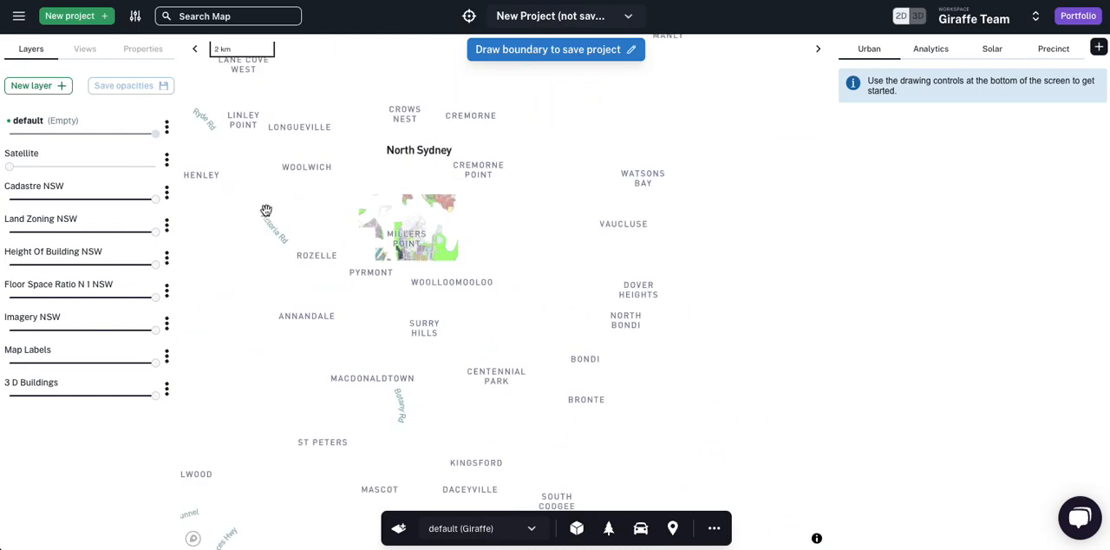
{"action": "left_click_drag", "start_coordinate": [44, 365], "coordinate": [2, 366]}
{"action": "left_click_drag", "start_coordinate": [41, 330], "coordinate": [4, 331]}
{"action": "left_click_drag", "start_coordinate": [40, 298], "coordinate": [32, 298]}
{"action": "left_click_drag", "start_coordinate": [36, 264], "coordinate": [3, 263]}
{"action": "left_click_drag", "start_coordinate": [32, 233], "coordinate": [3, 231]}
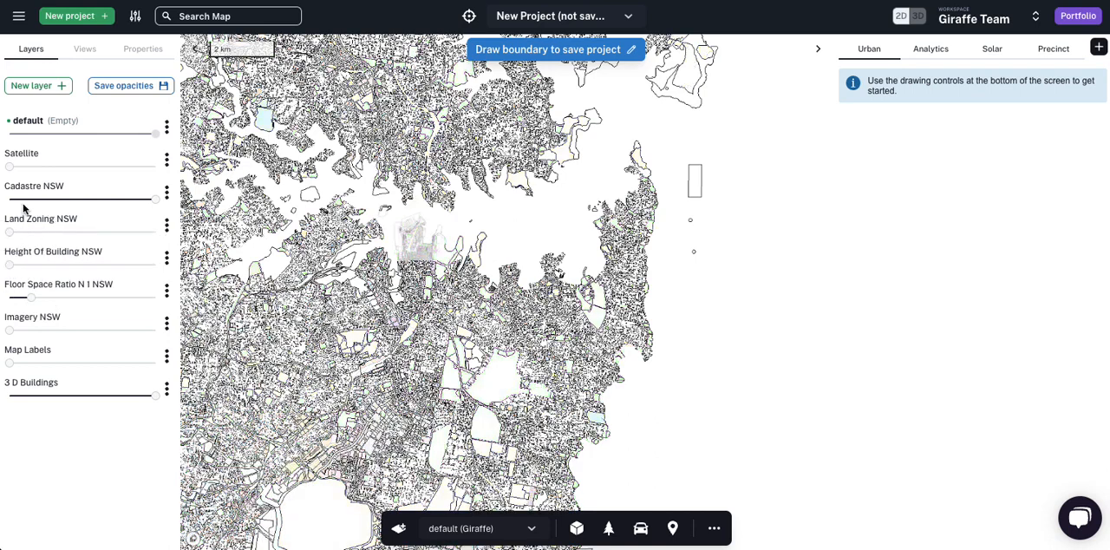
{"action": "left_click_drag", "start_coordinate": [26, 198], "coordinate": [3, 199]}
{"action": "left_click_drag", "start_coordinate": [36, 395], "coordinate": [7, 395]}
{"action": "scroll", "coordinate": [378, 339], "scroll_direction": "up", "scroll_amount": 1}
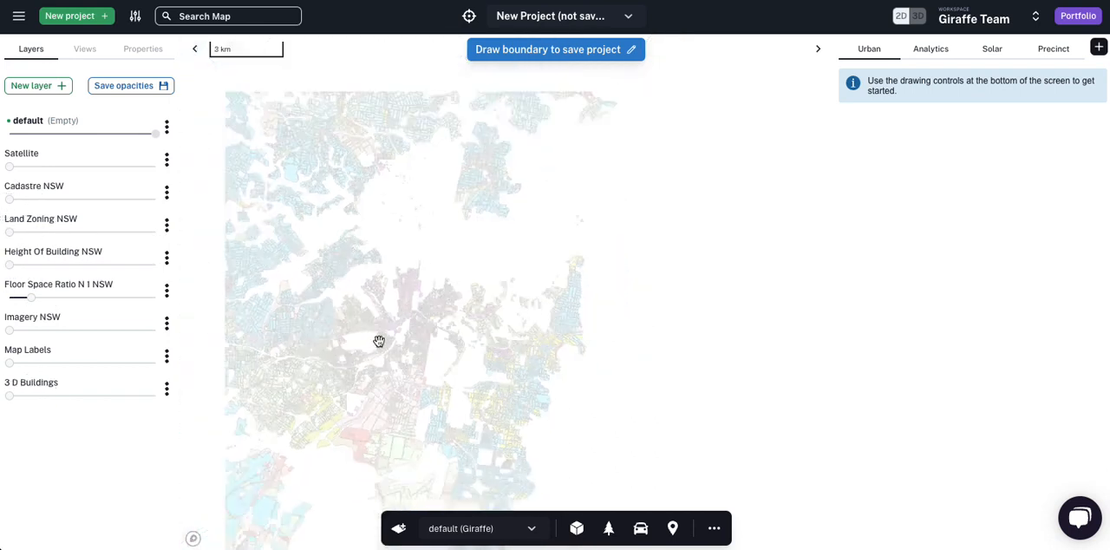
Step: Open the project's details and change its map style to the preset with dark grey roads
{"action": "left_click", "coordinate": [18, 16]}
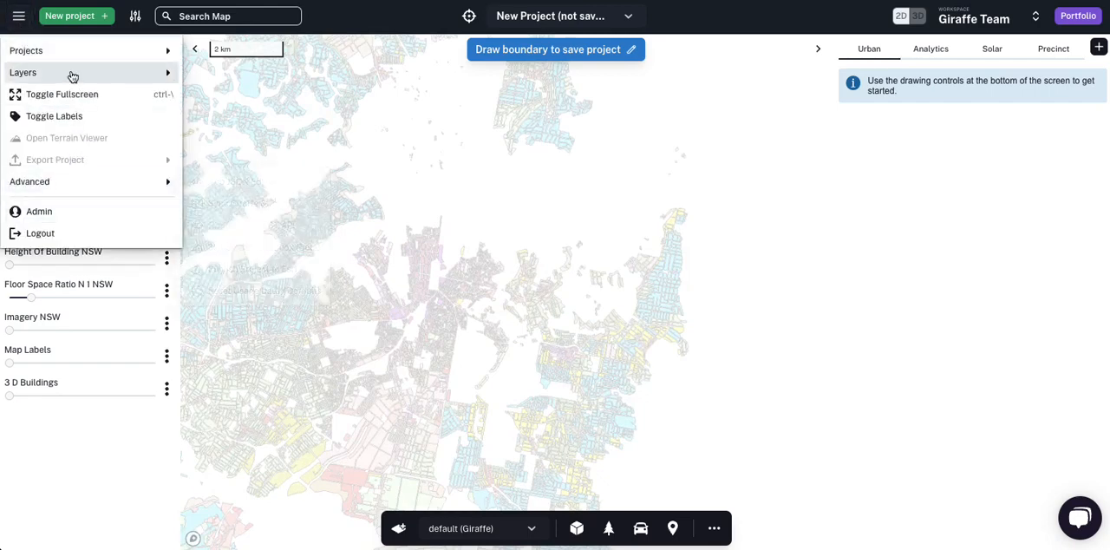
{"action": "left_click", "coordinate": [78, 50]}
{"action": "left_click", "coordinate": [232, 93]}
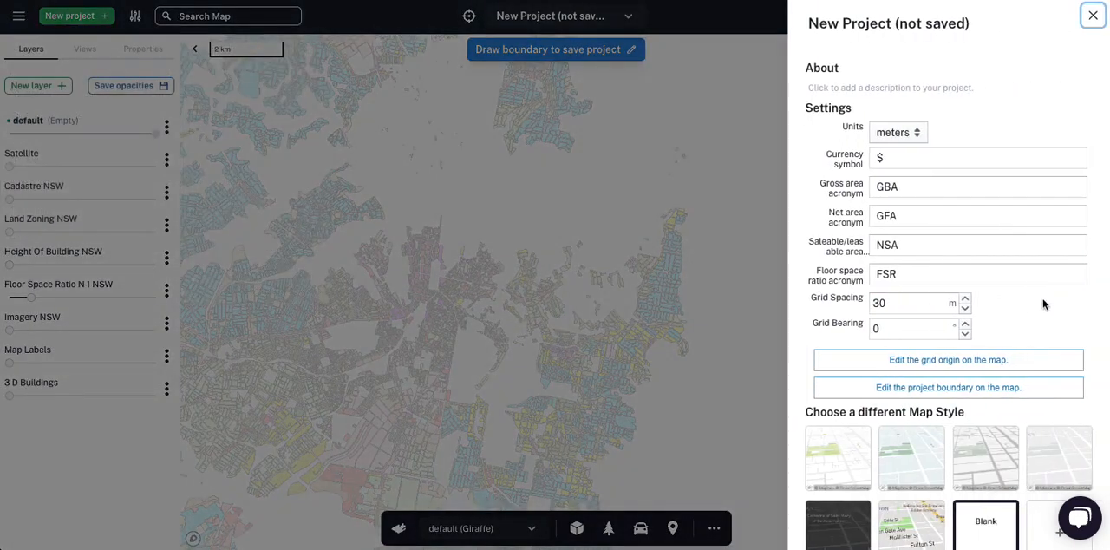
{"action": "scroll", "coordinate": [1028, 453], "scroll_direction": "down", "scroll_amount": 1}
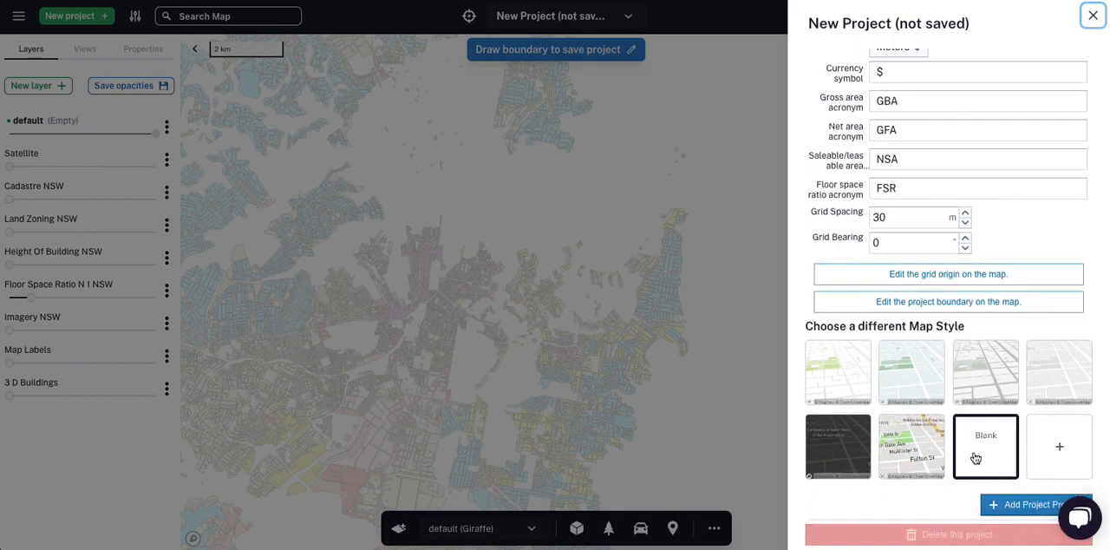
{"action": "left_click", "coordinate": [969, 377]}
{"action": "left_click", "coordinate": [418, 330]}
Step: Focus on the harbourside gardens area of the map and look over the graphical settings of the Residential usage
{"action": "scroll", "coordinate": [418, 273], "scroll_direction": "up", "scroll_amount": 3}
{"action": "scroll", "coordinate": [448, 216], "scroll_direction": "up", "scroll_amount": 5}
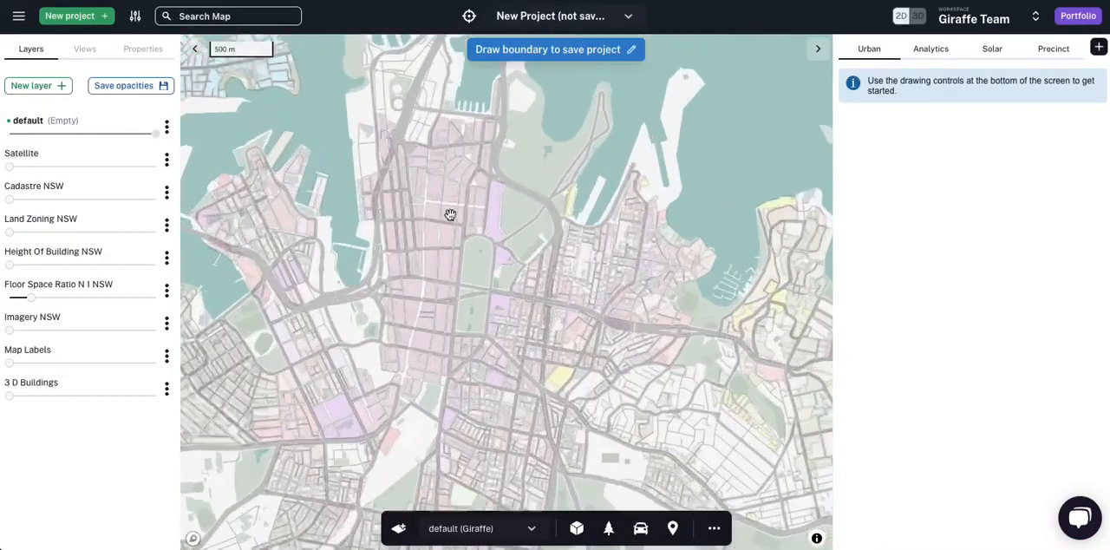
{"action": "left_click_drag", "start_coordinate": [575, 159], "coordinate": [572, 240]}
{"action": "scroll", "coordinate": [572, 240], "scroll_direction": "up", "scroll_amount": 3}
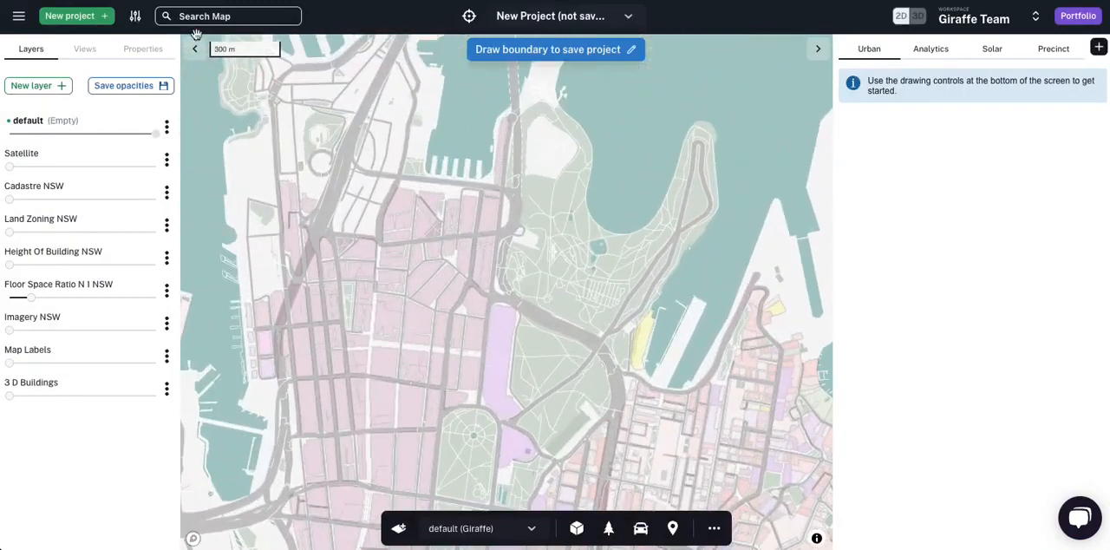
{"action": "left_click", "coordinate": [135, 16]}
{"action": "scroll", "coordinate": [217, 260], "scroll_direction": "down", "scroll_amount": 4}
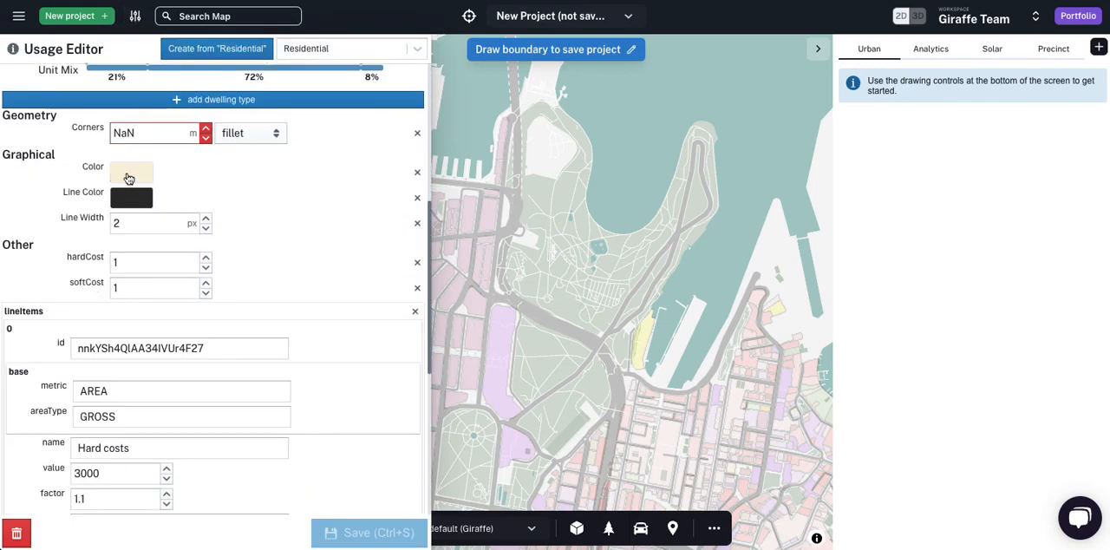
{"action": "left_click", "coordinate": [499, 303]}
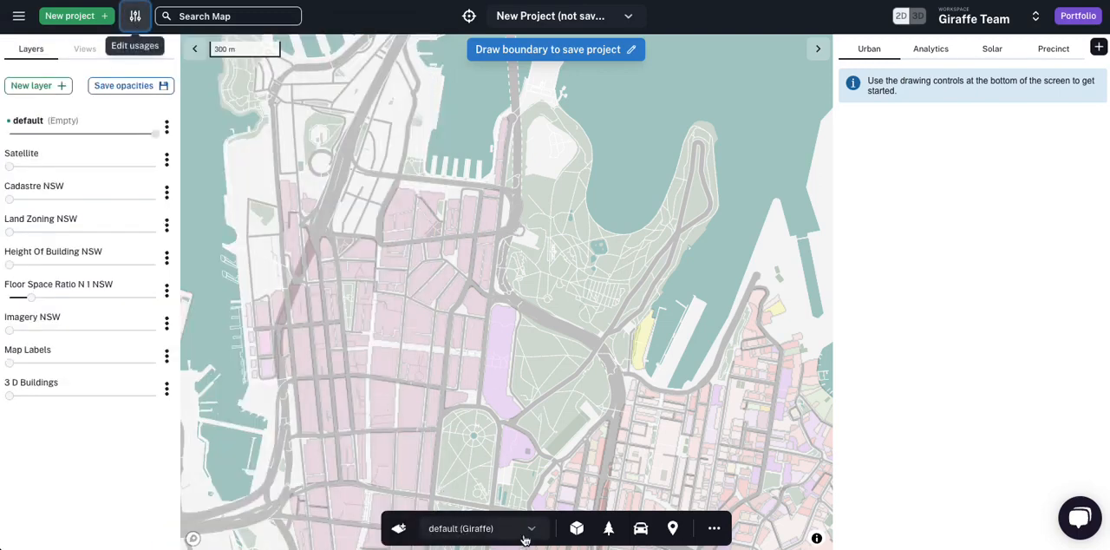
Step: Draw a rectangular Retail building about 120 m by 101 m in the gardens area
{"action": "left_click", "coordinate": [576, 527]}
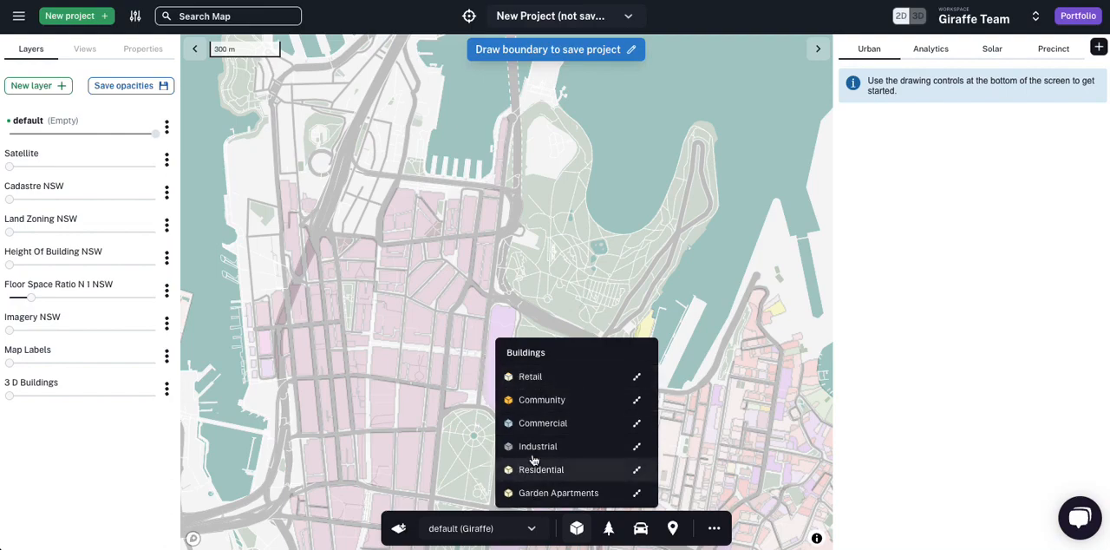
{"action": "left_click", "coordinate": [533, 379]}
{"action": "scroll", "coordinate": [530, 241], "scroll_direction": "up", "scroll_amount": 5}
{"action": "left_click", "coordinate": [525, 225]}
{"action": "left_click", "coordinate": [527, 298]}
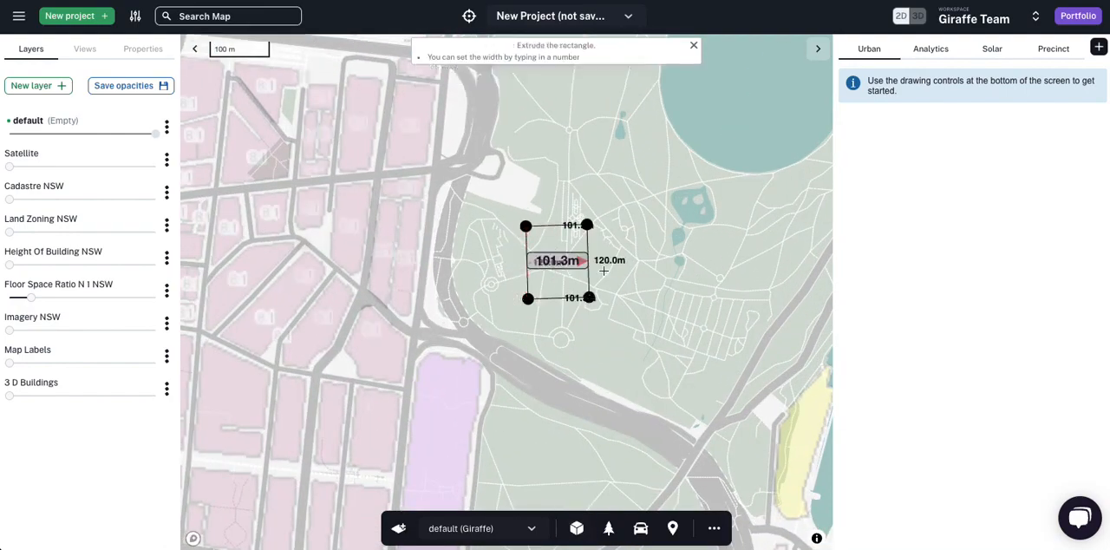
{"action": "left_click", "coordinate": [589, 291]}
{"action": "scroll", "coordinate": [626, 215], "scroll_direction": "up", "scroll_amount": 5}
{"action": "left_click", "coordinate": [654, 266]}
Step: Copy the Retail building, place the duplicate just southeast of it and set the copy's usage to Residential
{"action": "left_click", "coordinate": [520, 318]}
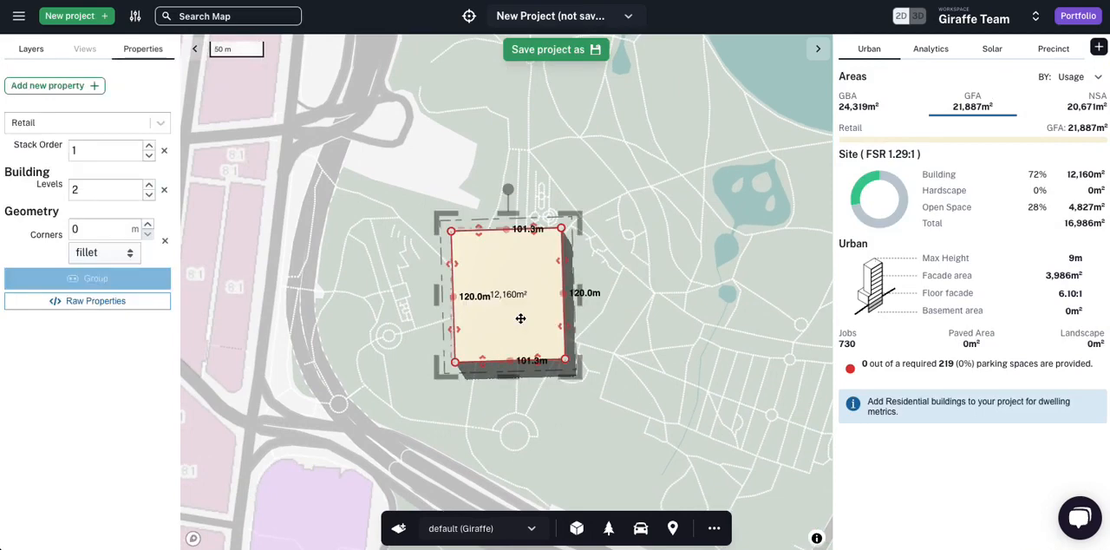
{"action": "key", "text": "ctrl+c"}
{"action": "key", "text": "ctrl+v"}
{"action": "left_click", "coordinate": [645, 357]}
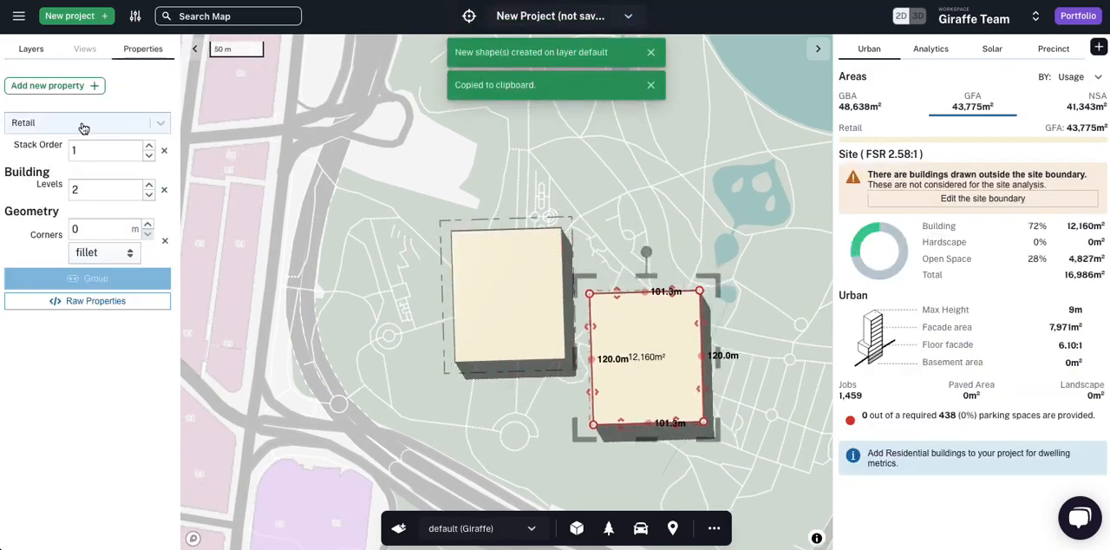
{"action": "left_click", "coordinate": [83, 128]}
{"action": "left_click", "coordinate": [60, 329]}
Step: Draw a rectangle about 148 m by 68 m south of the Retail building and assign it a green landscape usage
{"action": "left_click", "coordinate": [493, 446]}
{"action": "left_click", "coordinate": [589, 457]}
{"action": "left_click", "coordinate": [585, 383]}
{"action": "left_click", "coordinate": [424, 393]}
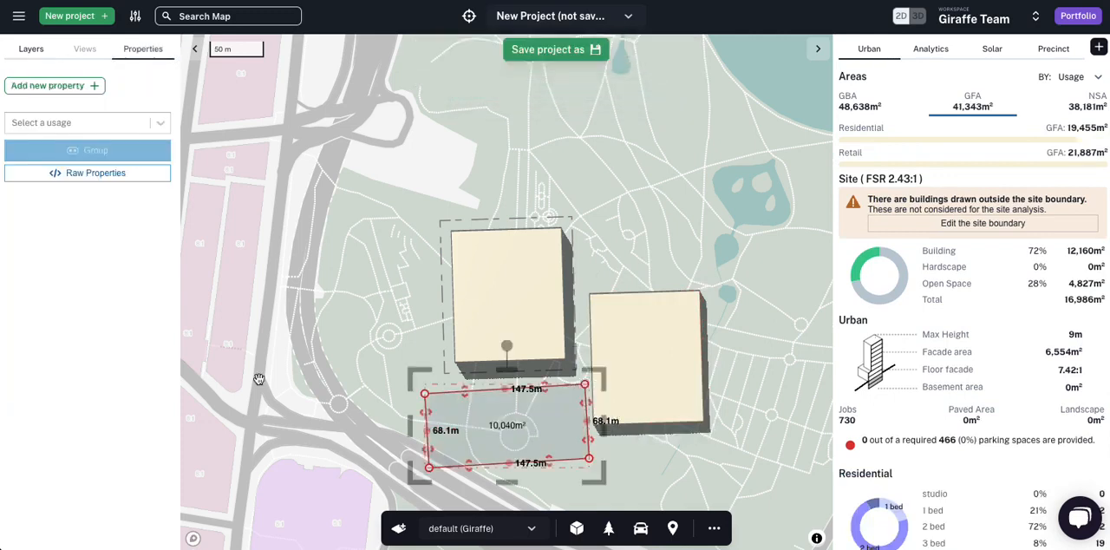
{"action": "left_click", "coordinate": [75, 122]}
{"action": "scroll", "coordinate": [69, 382], "scroll_direction": "down", "scroll_amount": 2}
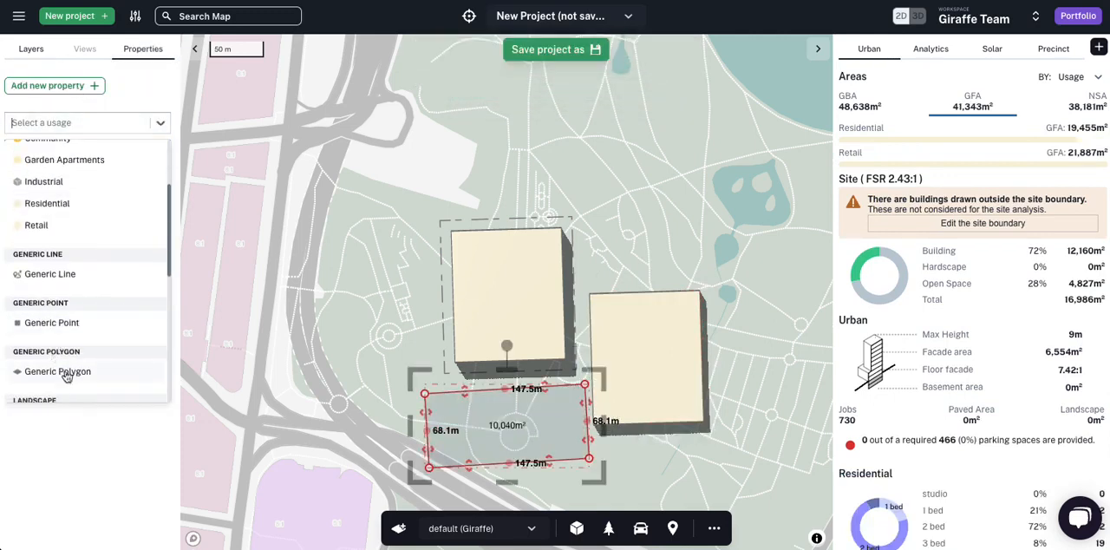
{"action": "scroll", "coordinate": [65, 386], "scroll_direction": "down", "scroll_amount": 2}
{"action": "left_click", "coordinate": [67, 364]}
{"action": "key", "text": "Escape"}
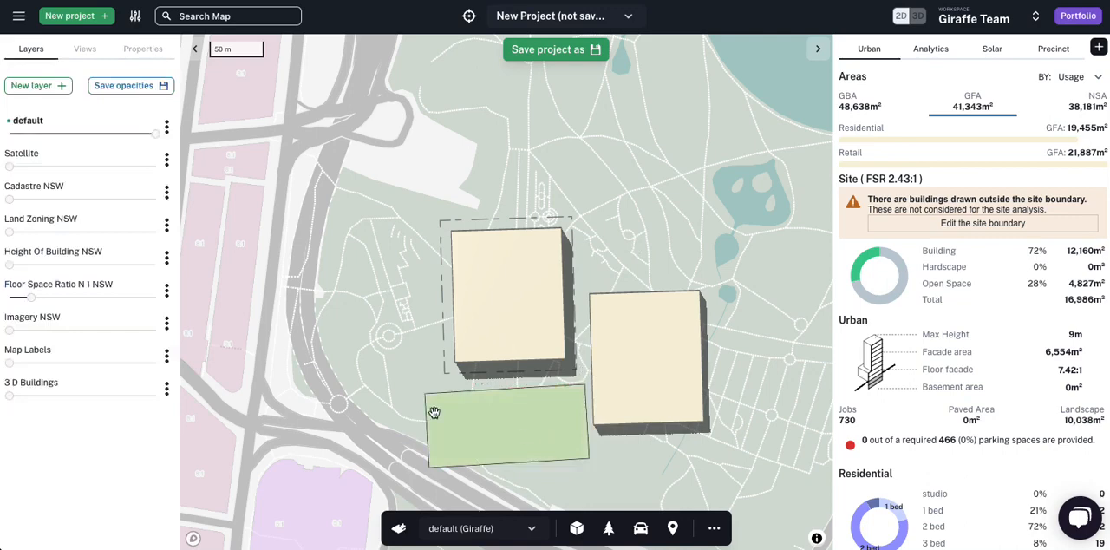
Step: Fade the Floor Space Ratio N 1 NSW layer to almost transparent and check the properties of both buildings
{"action": "mouse_move", "coordinate": [31, 296]}
{"action": "left_mouse_down"}
{"action": "mouse_move", "coordinate": [158, 301]}
{"action": "mouse_move", "coordinate": [21, 310]}
{"action": "left_mouse_up"}
{"action": "scroll", "coordinate": [337, 307], "scroll_direction": "down", "scroll_amount": 5}
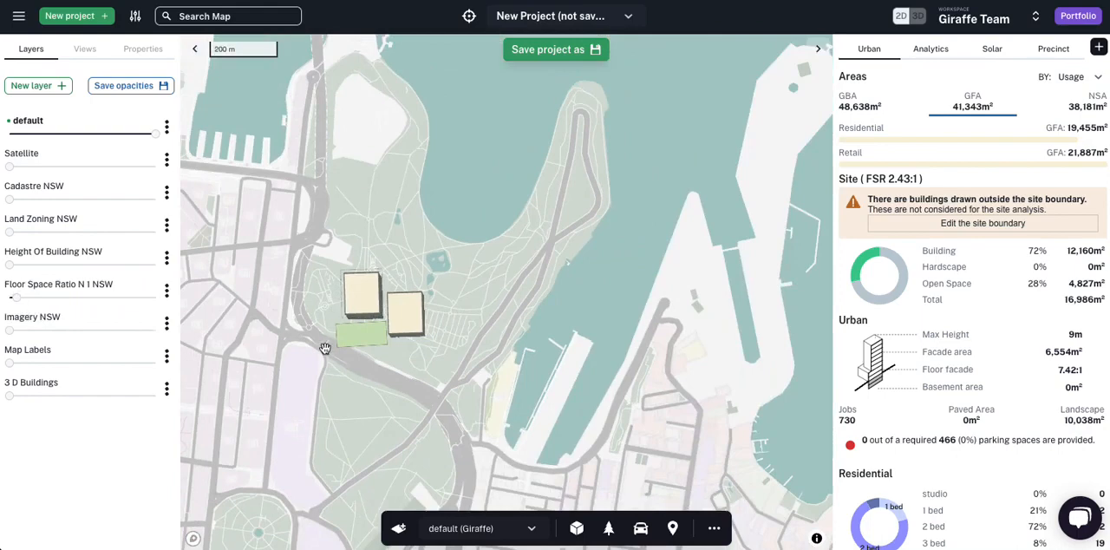
{"action": "scroll", "coordinate": [396, 259], "scroll_direction": "up", "scroll_amount": 6}
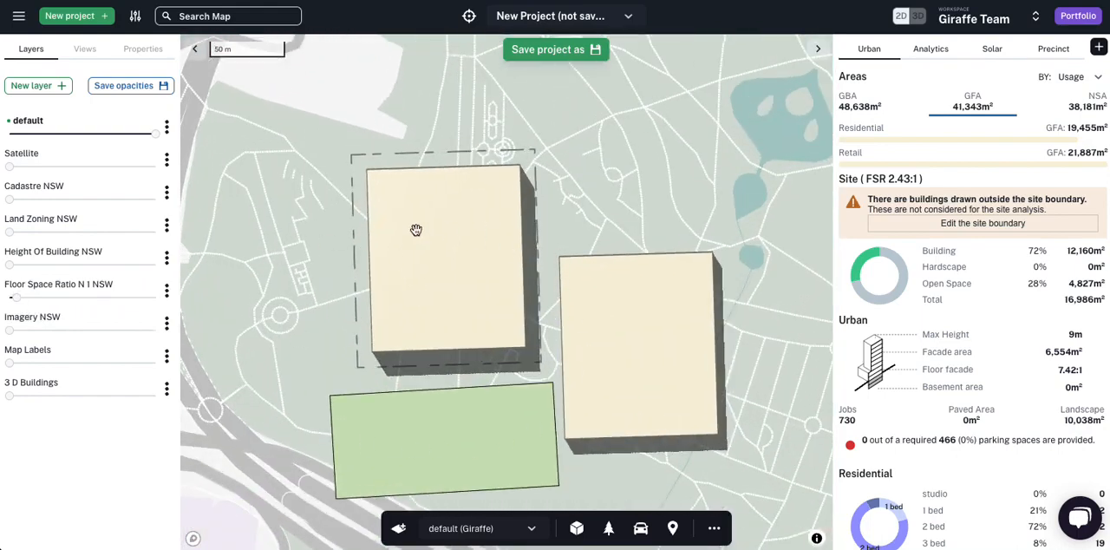
{"action": "left_click", "coordinate": [445, 256]}
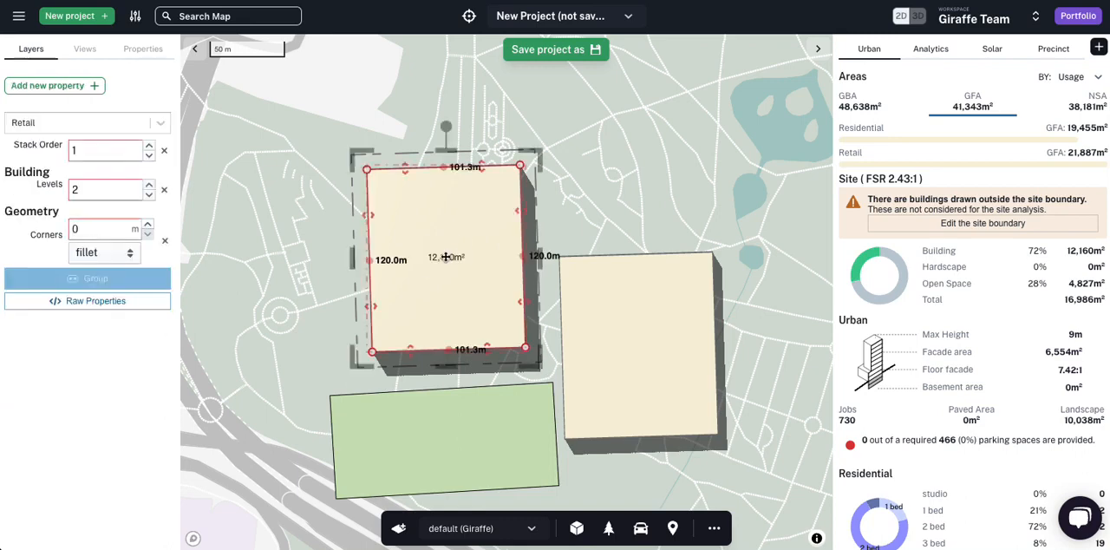
{"action": "left_click", "coordinate": [676, 321]}
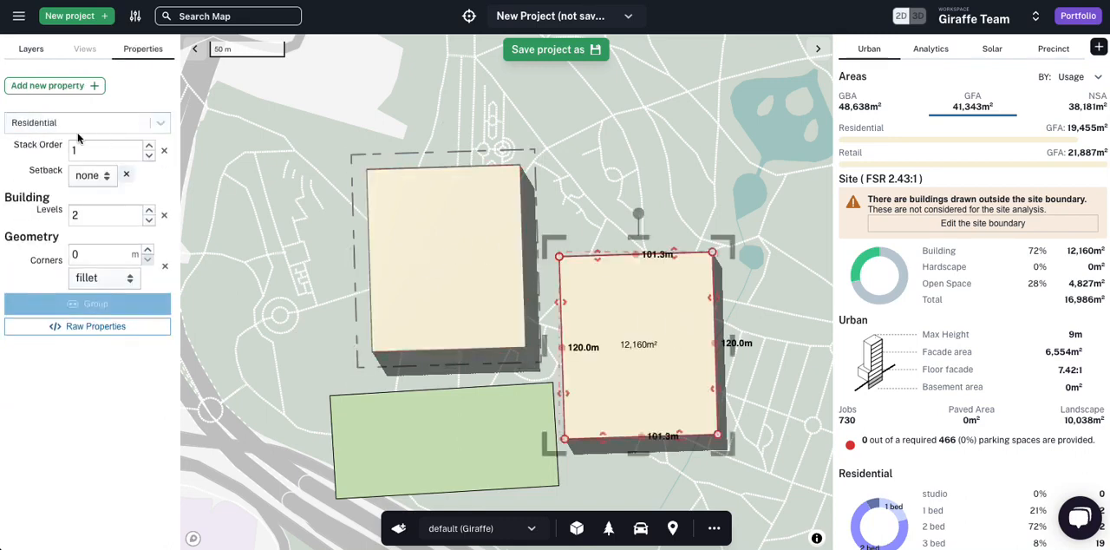
Step: Start over with a Blank project, discarding the unsaved scratchpad
{"action": "left_click", "coordinate": [76, 17]}
{"action": "left_click", "coordinate": [297, 254]}
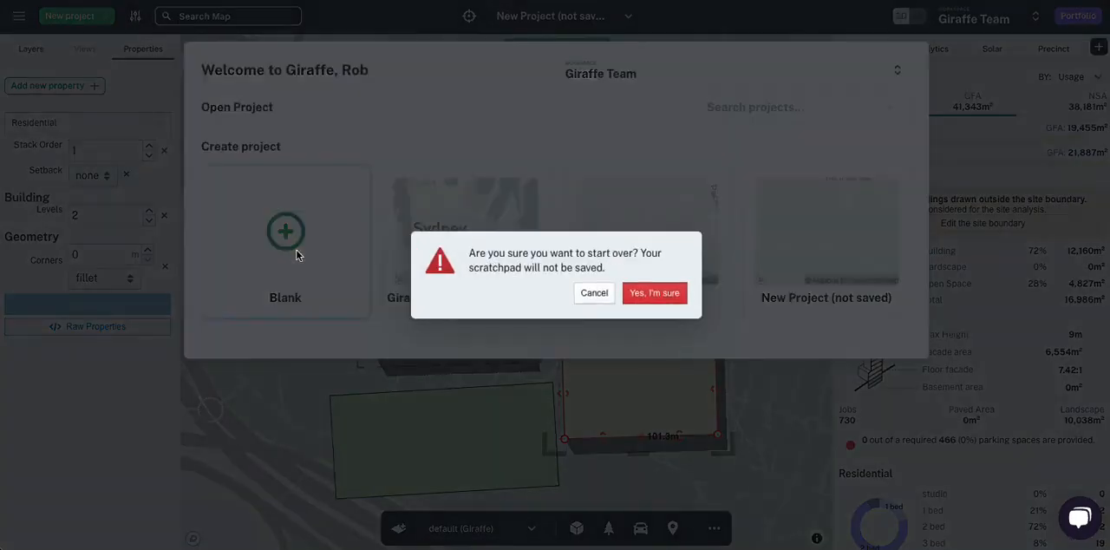
{"action": "left_click", "coordinate": [675, 294]}
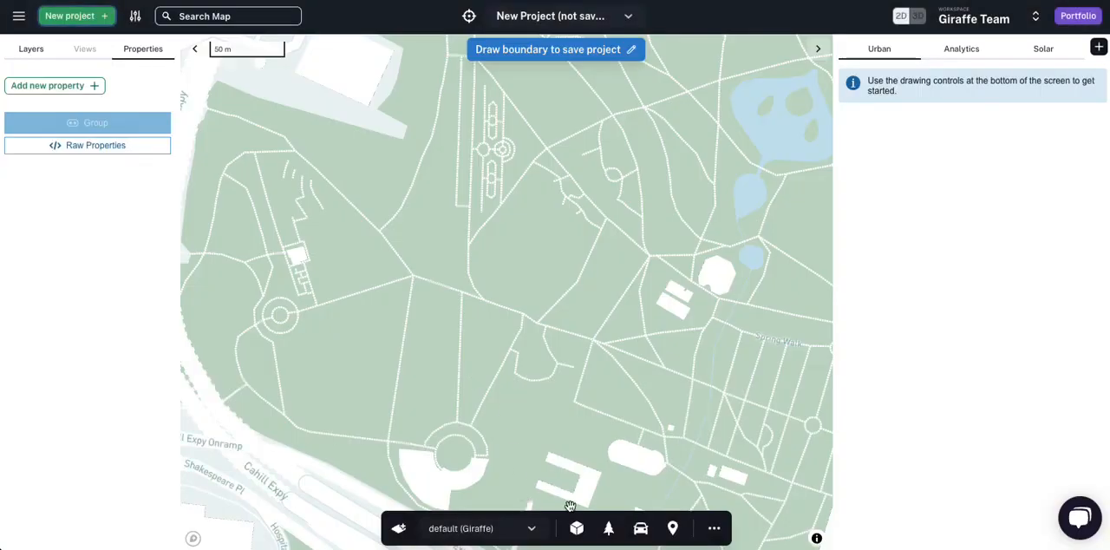
Step: Draw a rectangular Retail building about 79 m by 65 m in the gardens area of the blank project
{"action": "left_click", "coordinate": [576, 528]}
{"action": "left_click", "coordinate": [548, 376]}
{"action": "left_click", "coordinate": [451, 253]}
{"action": "left_click", "coordinate": [452, 345]}
{"action": "left_click", "coordinate": [572, 348]}
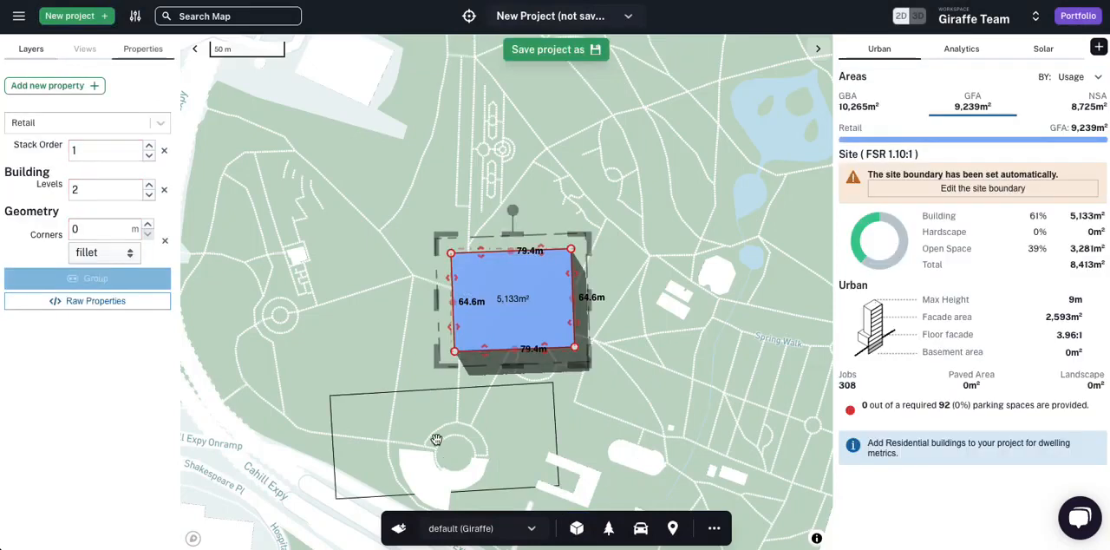
Step: Draw a rectangular Residential building about 58 m deep directly north of the Retail building
{"action": "left_click", "coordinate": [576, 528]}
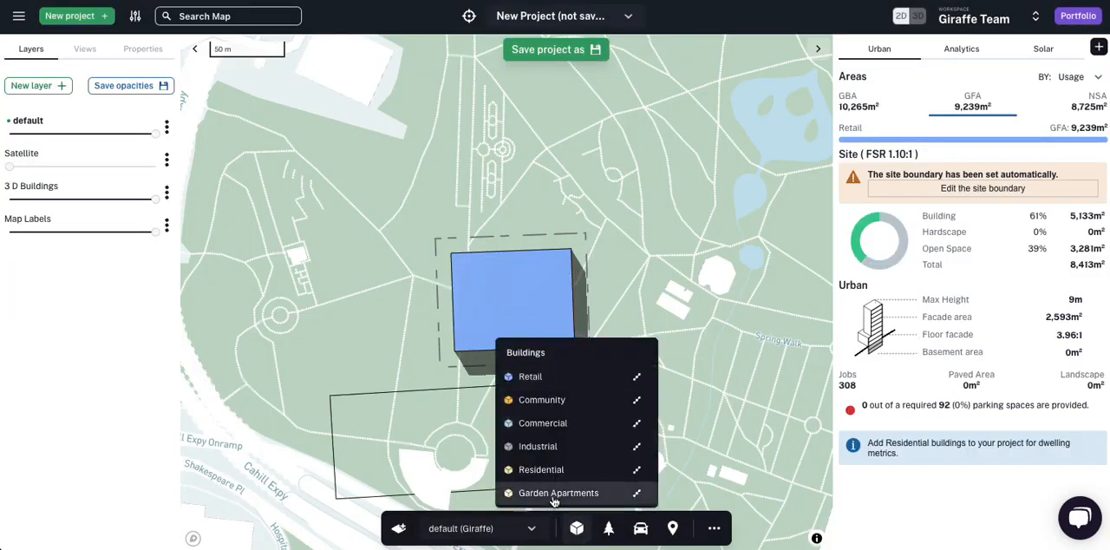
{"action": "left_click", "coordinate": [547, 469]}
{"action": "left_click", "coordinate": [452, 157]}
{"action": "left_click", "coordinate": [455, 243]}
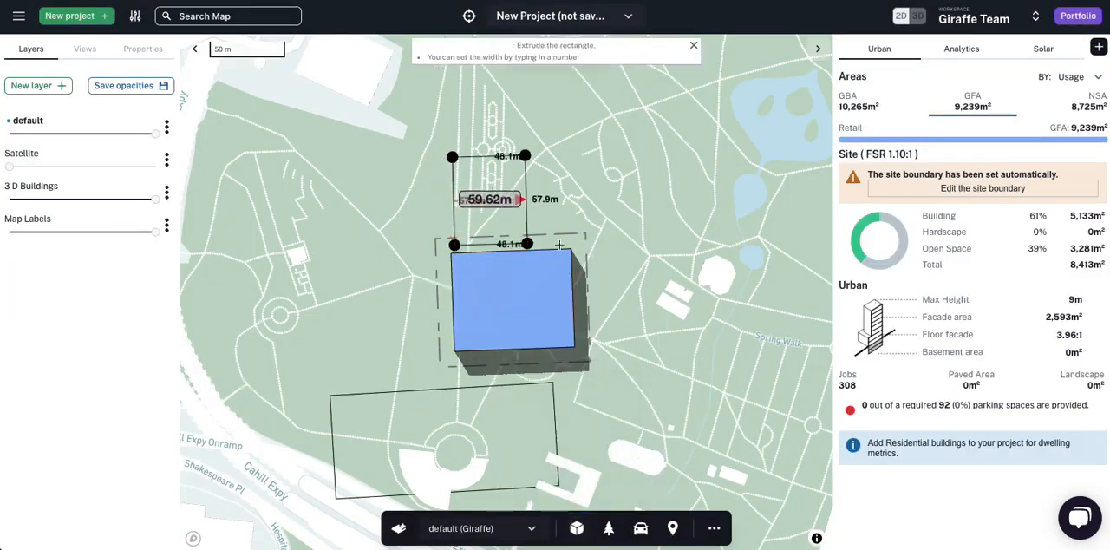
{"action": "left_click", "coordinate": [560, 242]}
{"action": "left_click", "coordinate": [598, 422]}
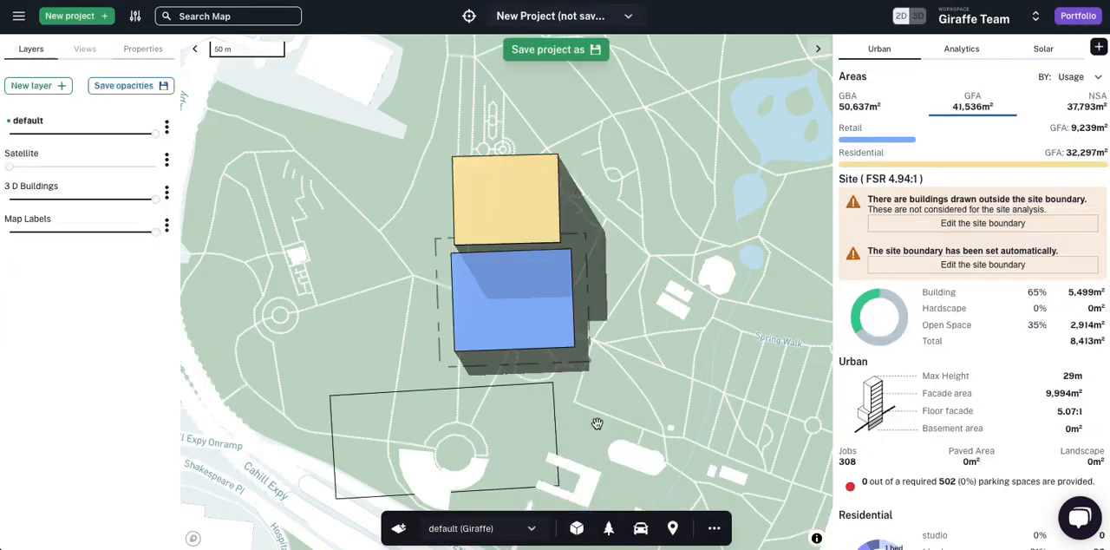
Step: Inspect the Retail building's properties and view both buildings within the surrounding city context
{"action": "left_click", "coordinate": [515, 291]}
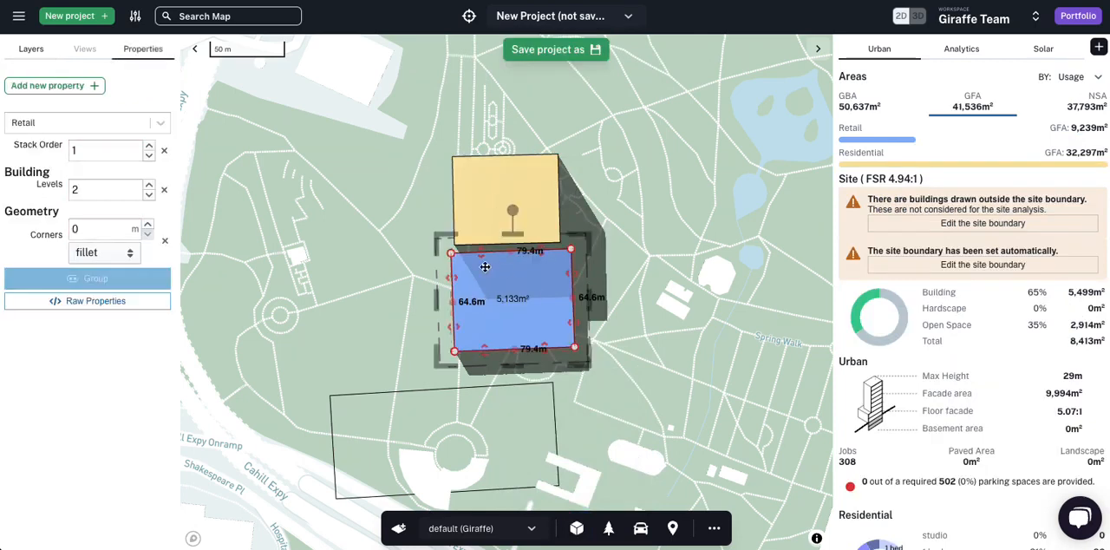
{"action": "left_click", "coordinate": [253, 261]}
{"action": "scroll", "coordinate": [508, 305], "scroll_direction": "down", "scroll_amount": 5}
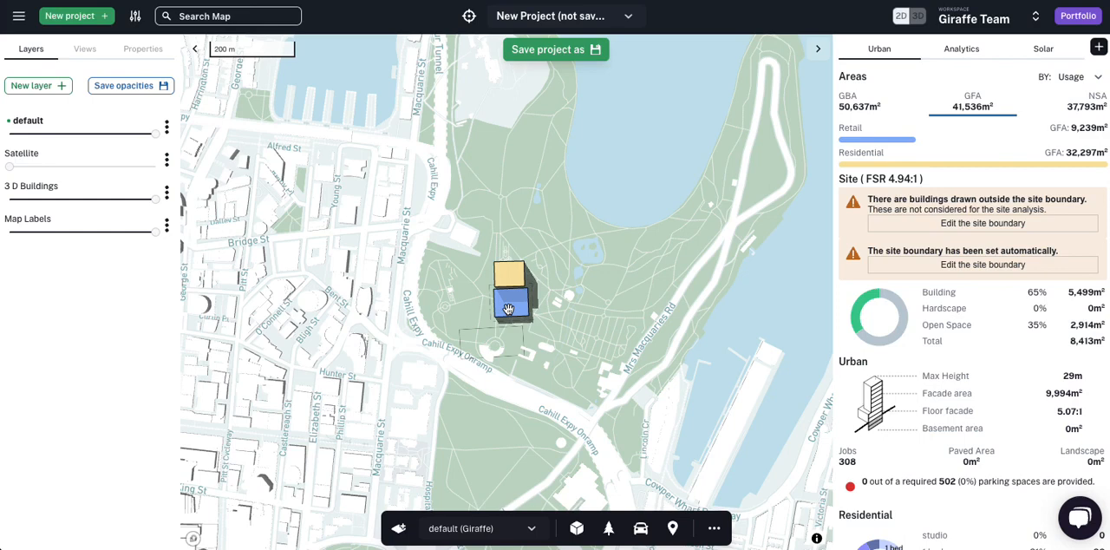
Step: Go to the admin area and show the list of my templates
{"action": "left_click", "coordinate": [18, 15]}
{"action": "left_click", "coordinate": [41, 214]}
{"action": "left_click", "coordinate": [69, 150]}
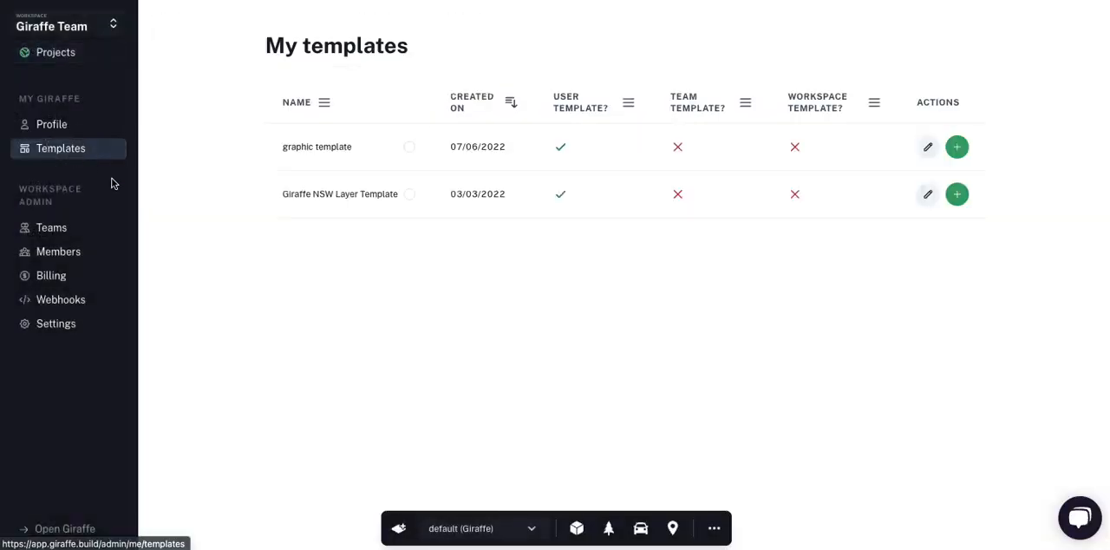